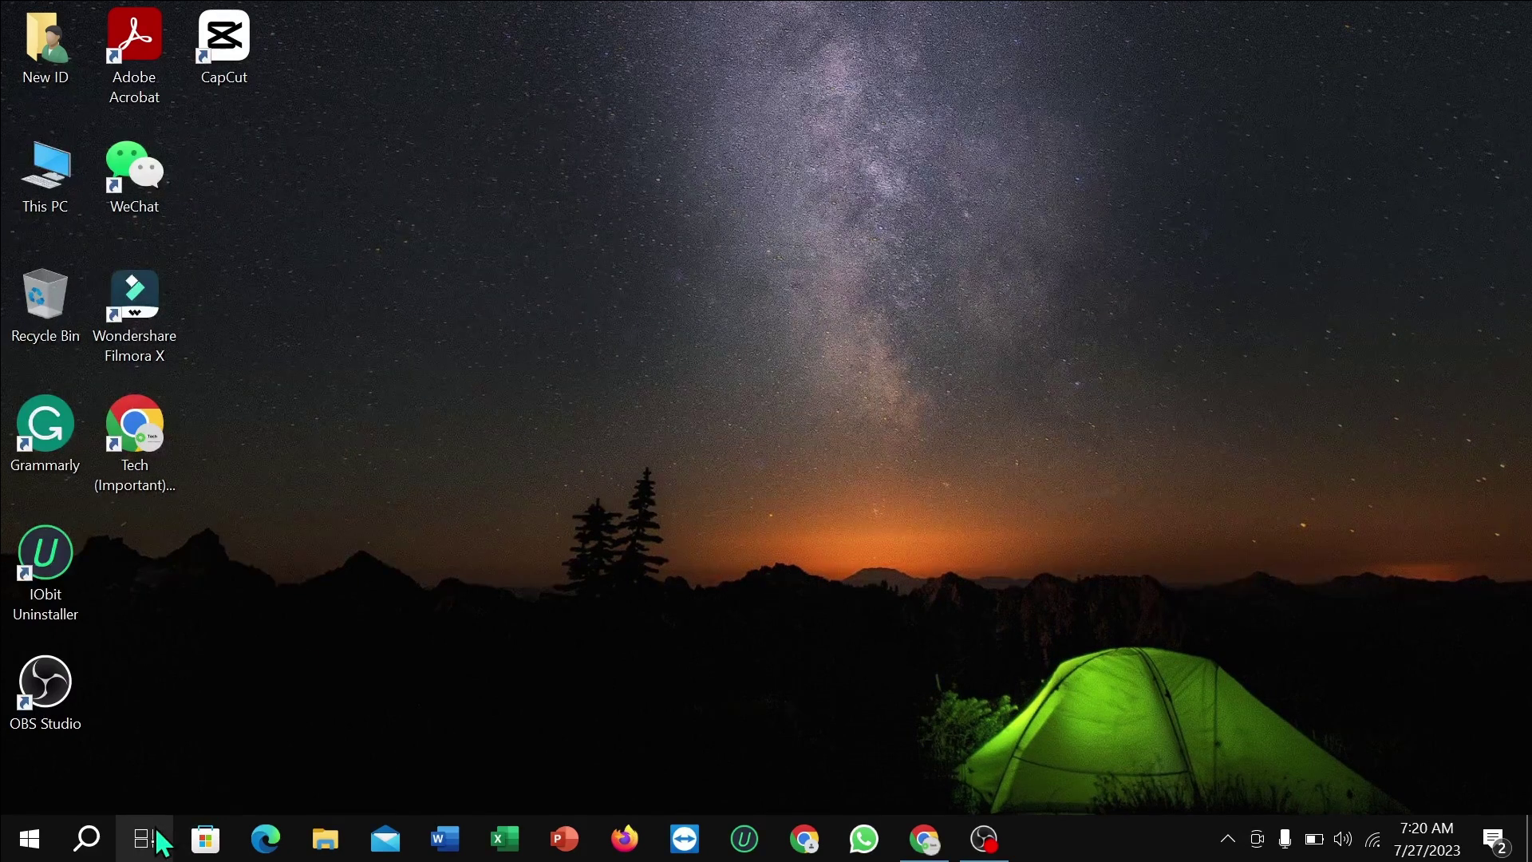
# Open the Run box from Windows search and run services.msc to launch the Services console
pyautogui.click(84, 844)
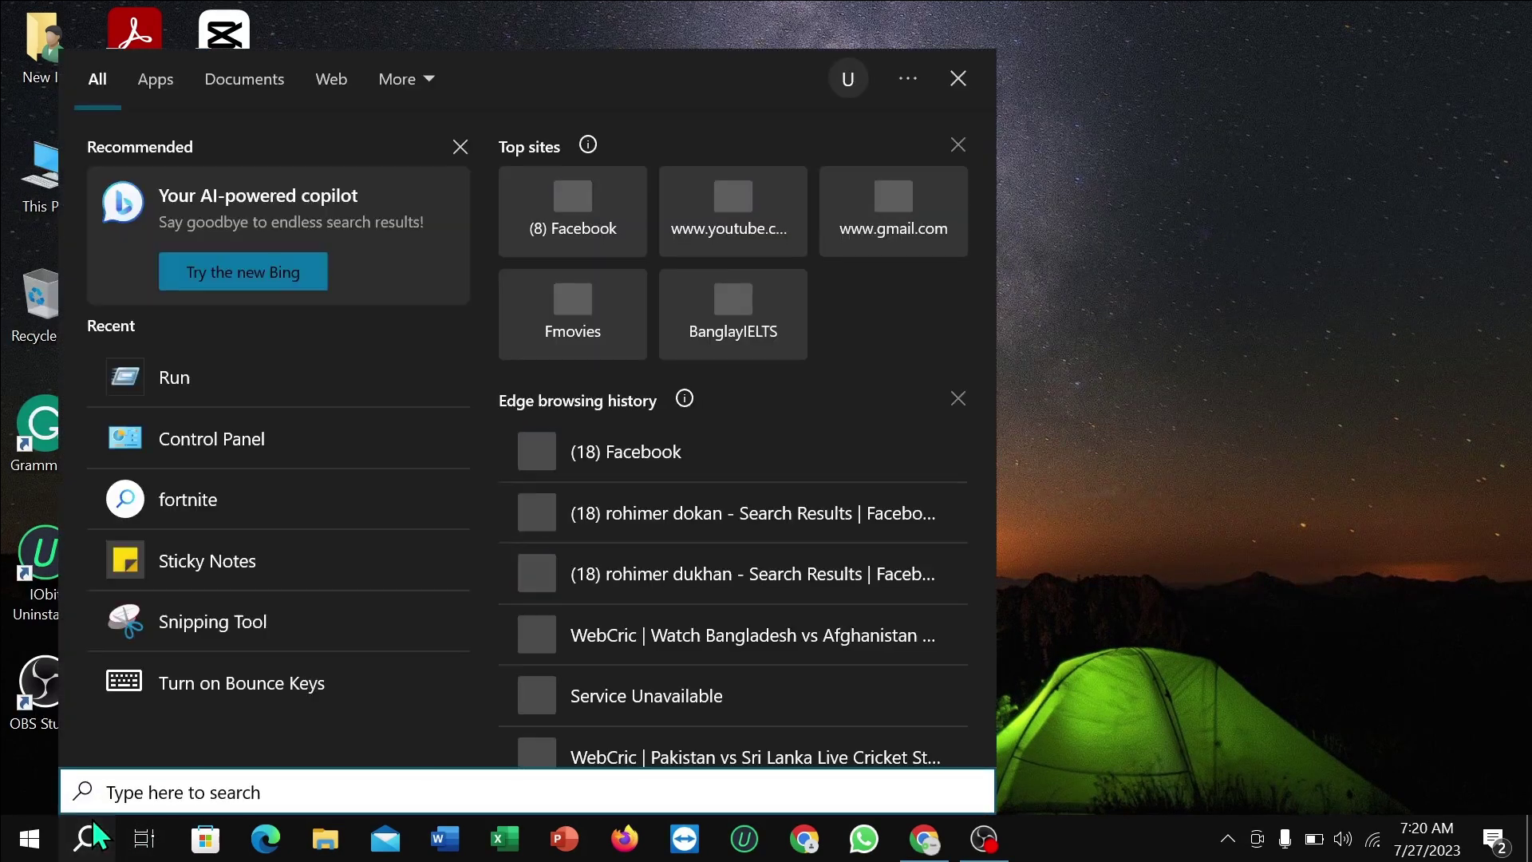
pyautogui.write('run')
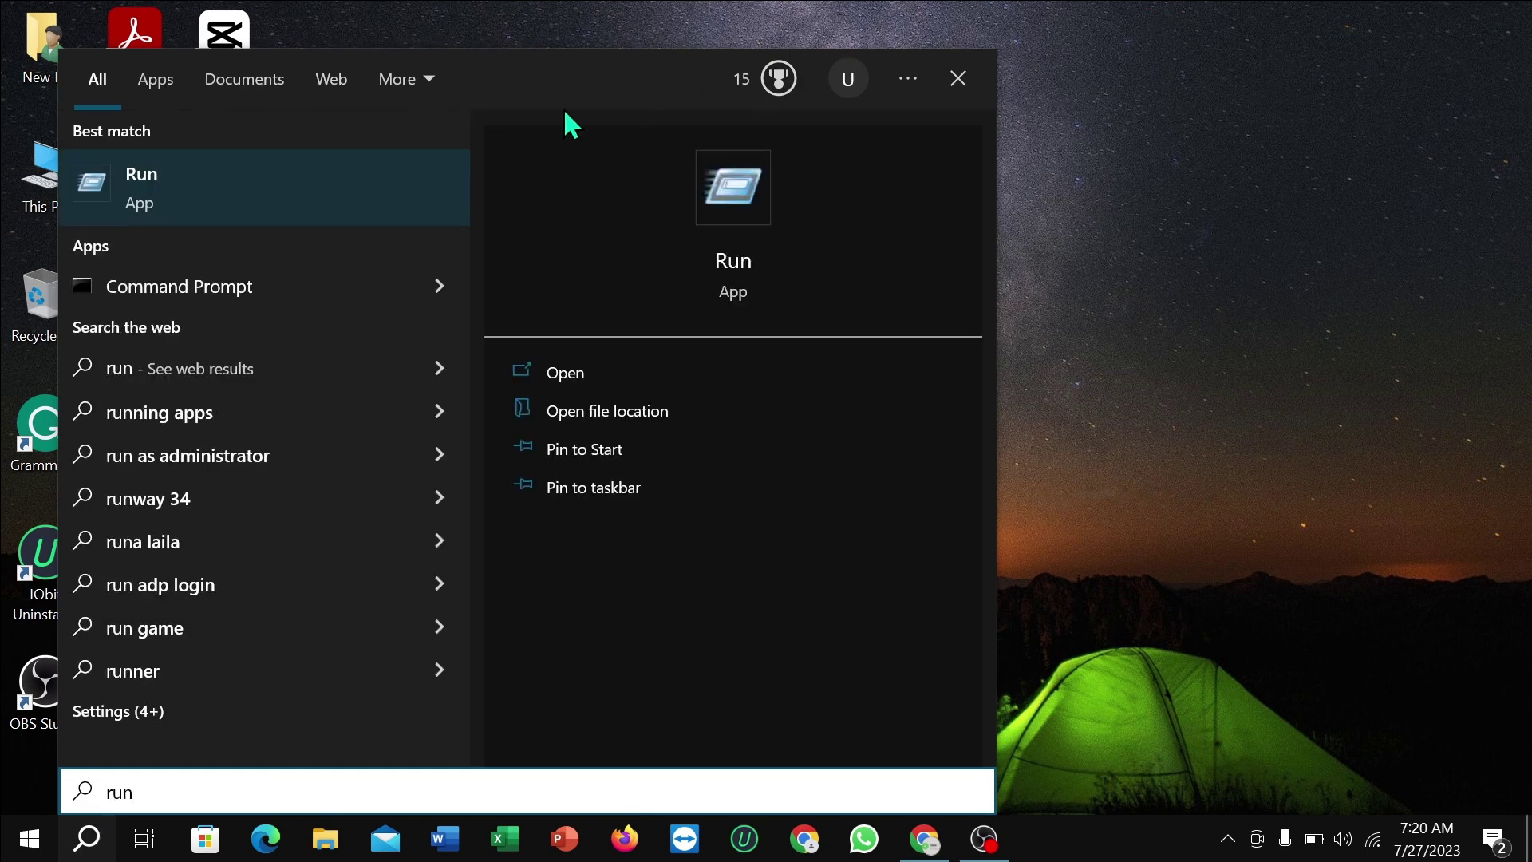
pyautogui.click(196, 177)
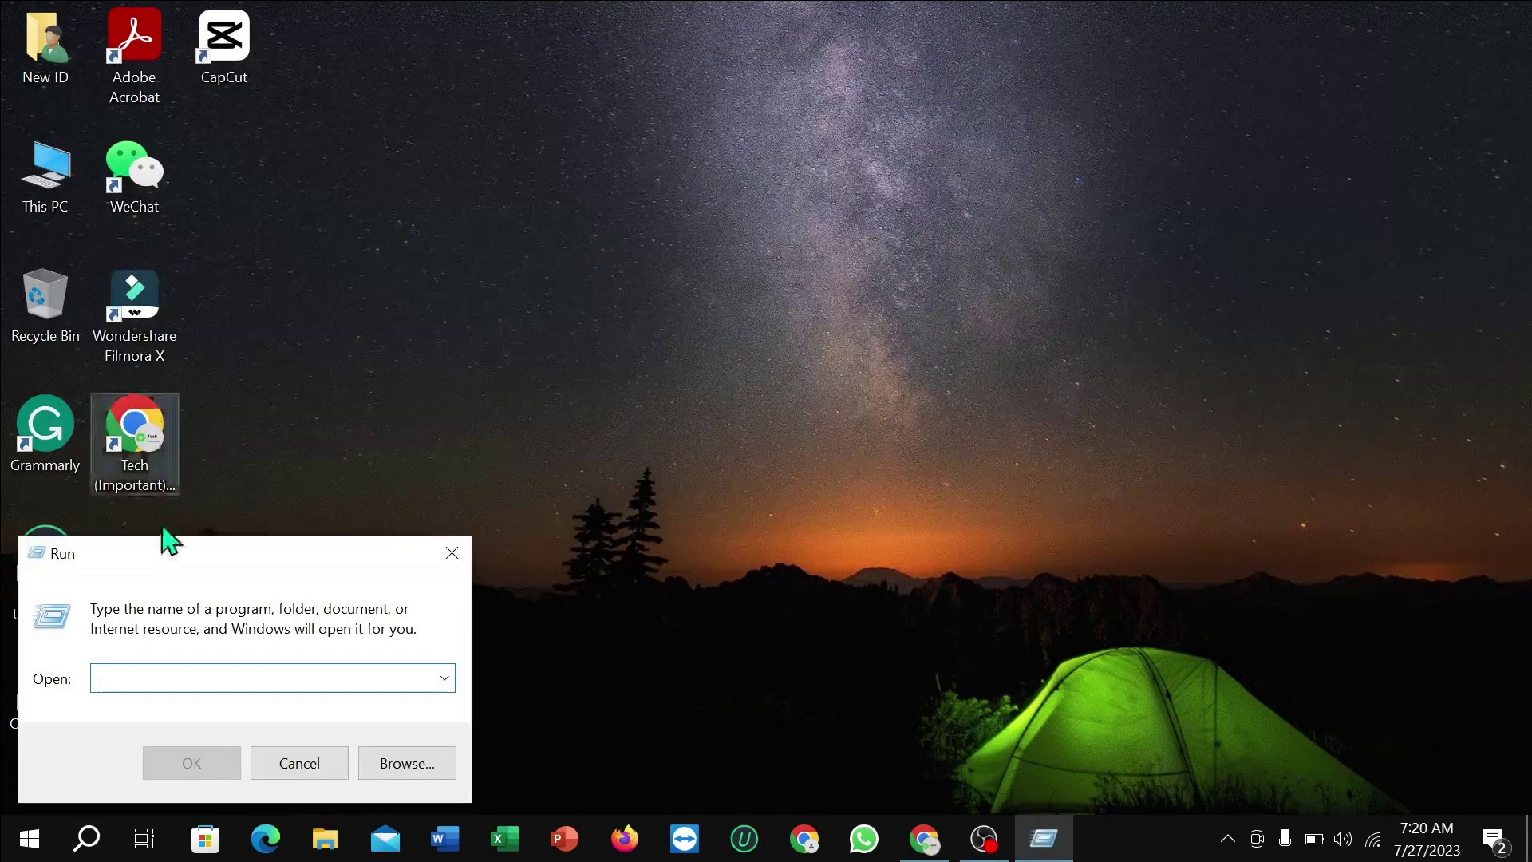
pyautogui.moveTo(205, 564); pyautogui.dragTo(707, 291)
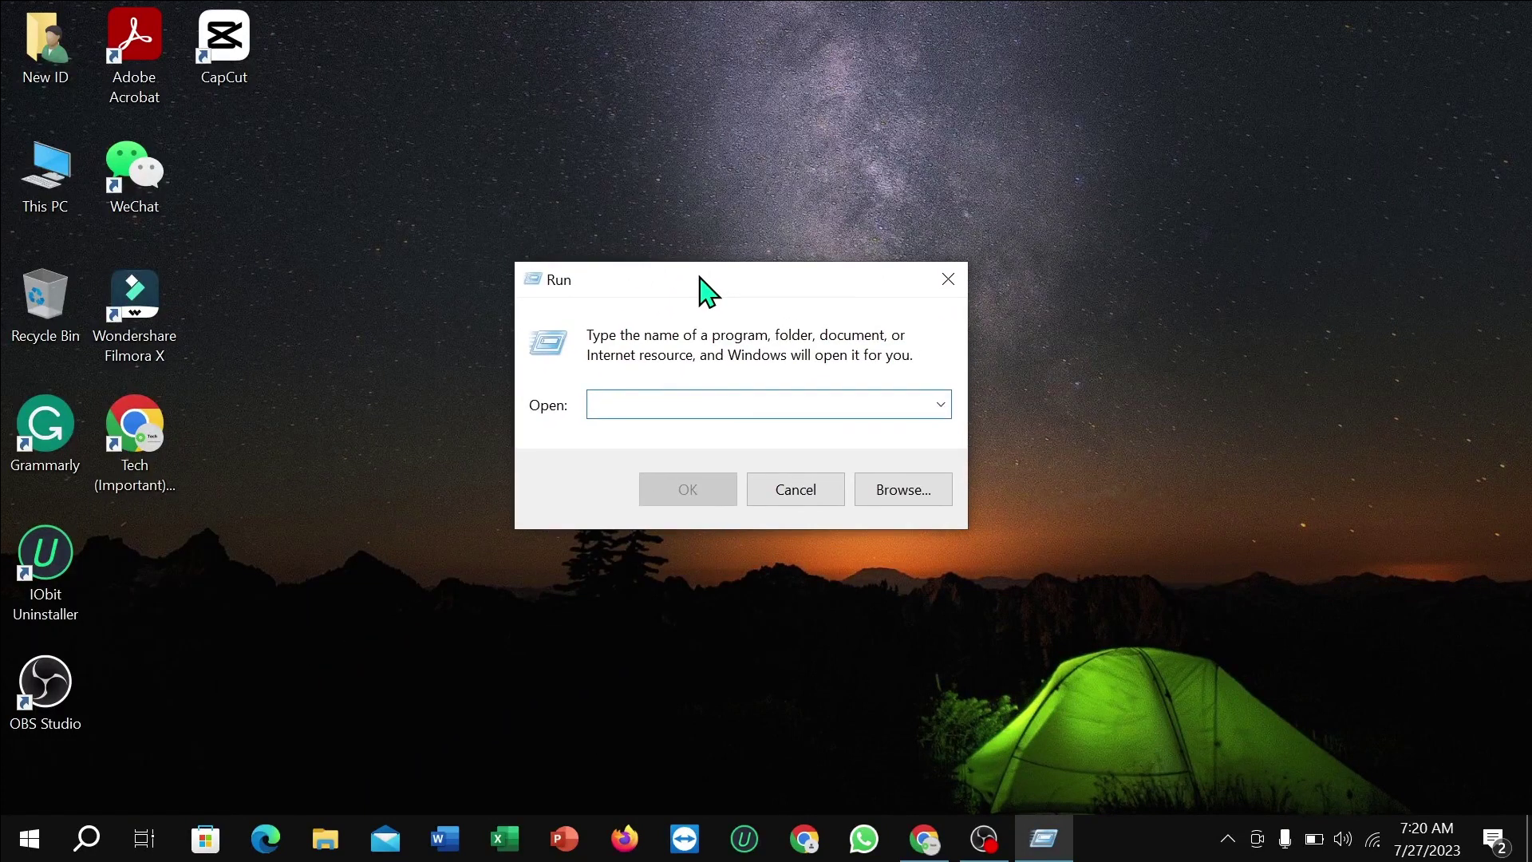
pyautogui.write('services.msc')
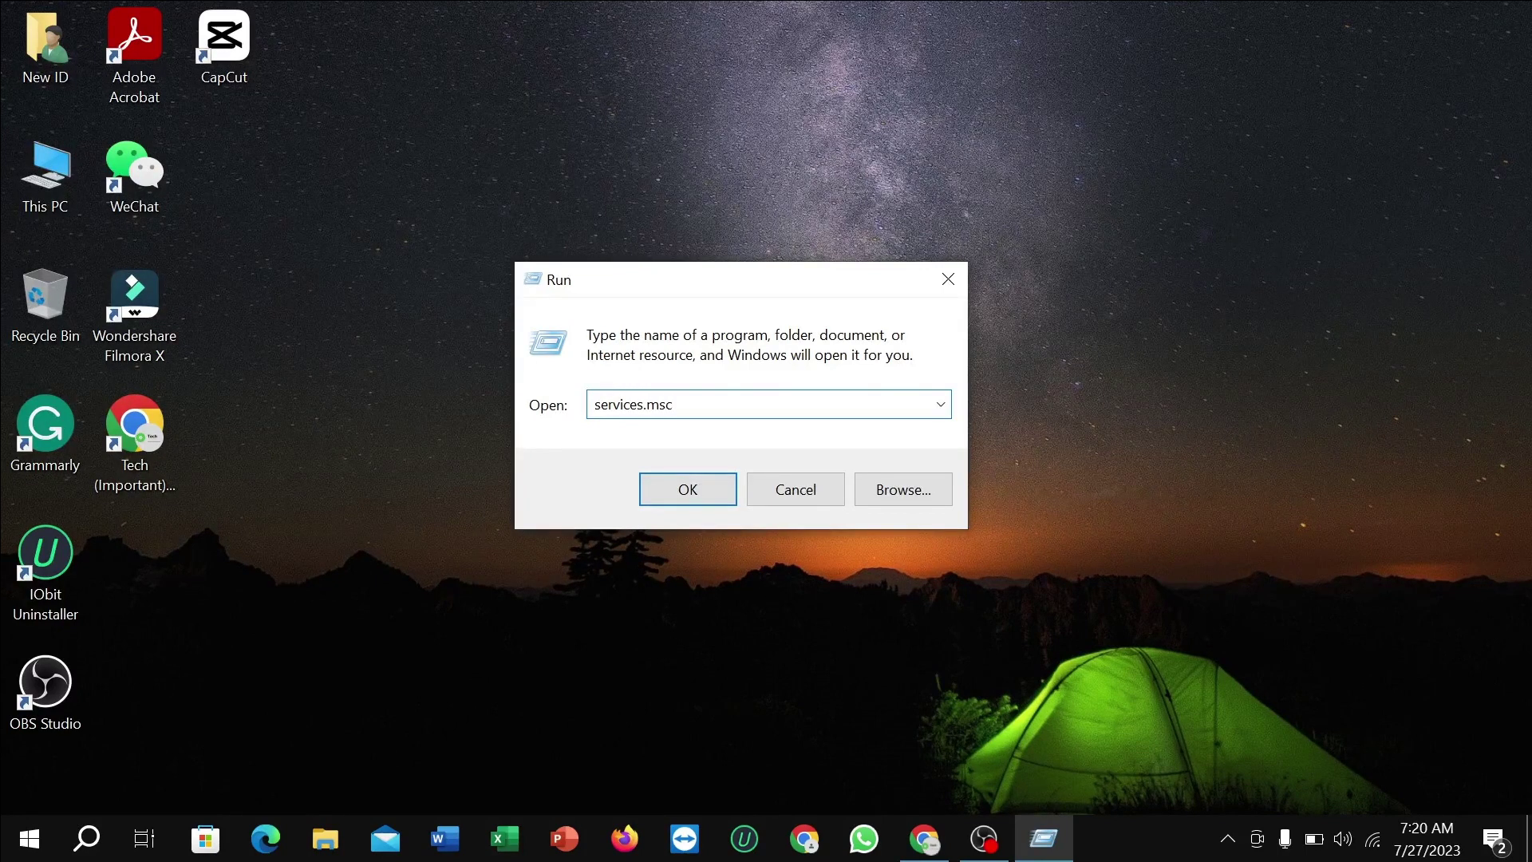
pyautogui.press('Return')
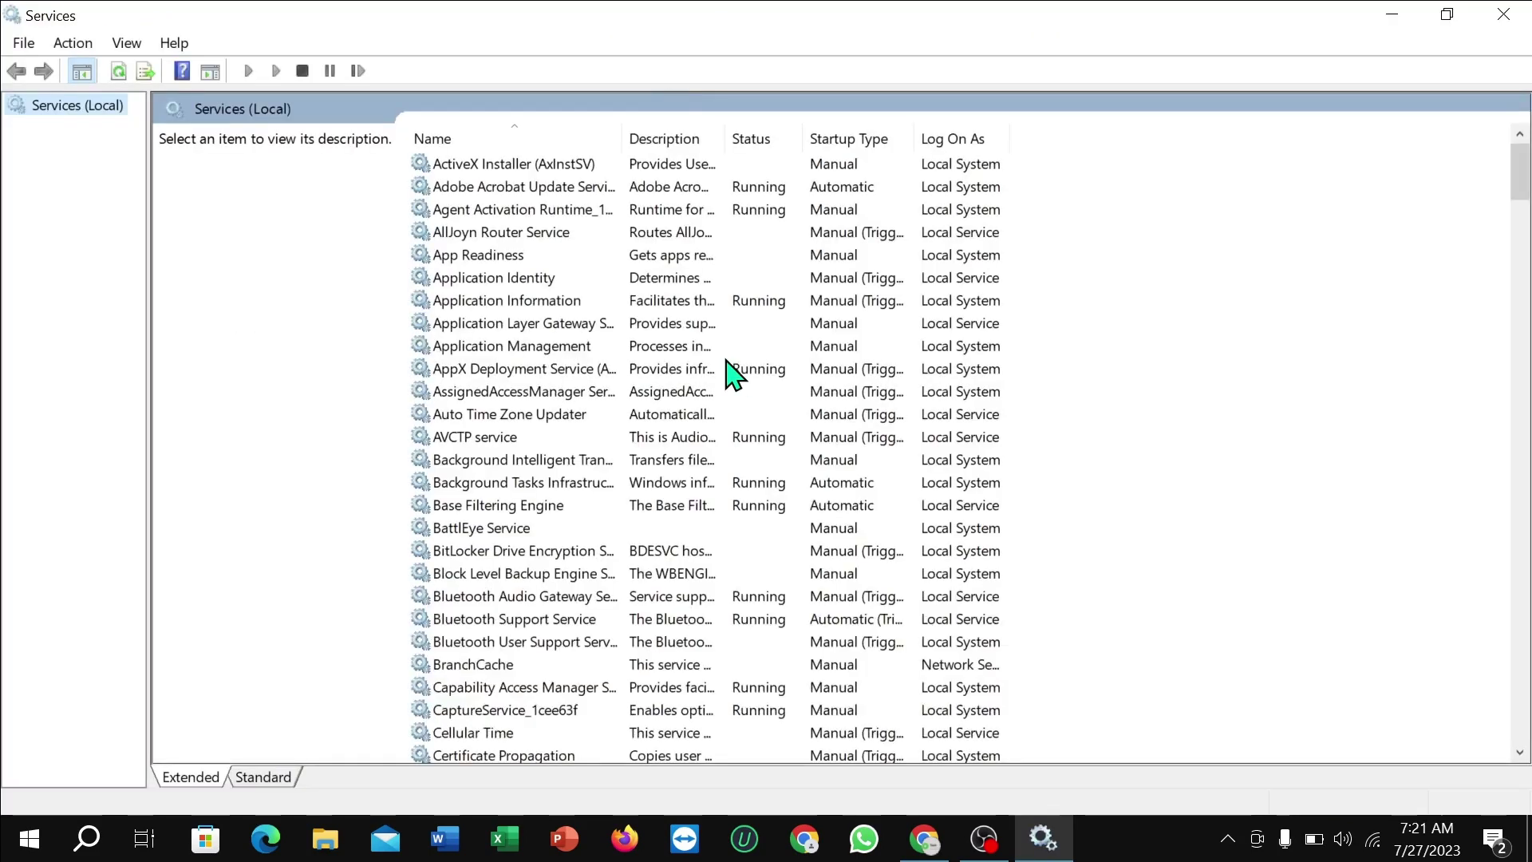
# Start the Wi-Fi Direct Services Connection Manager Service from its right-click menu
pyautogui.click(538, 191)
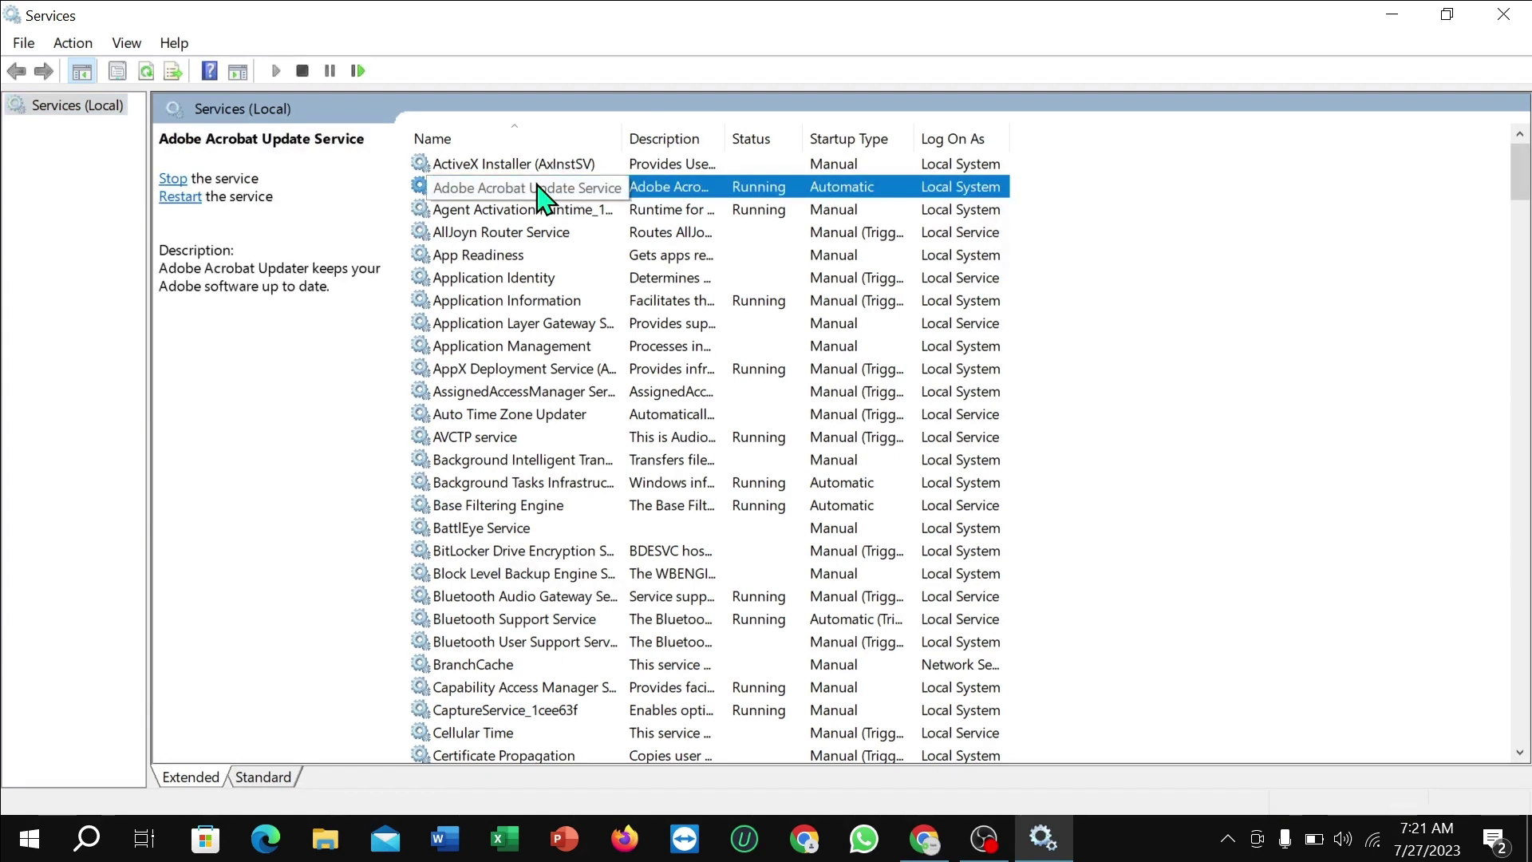
pyautogui.write('wi')
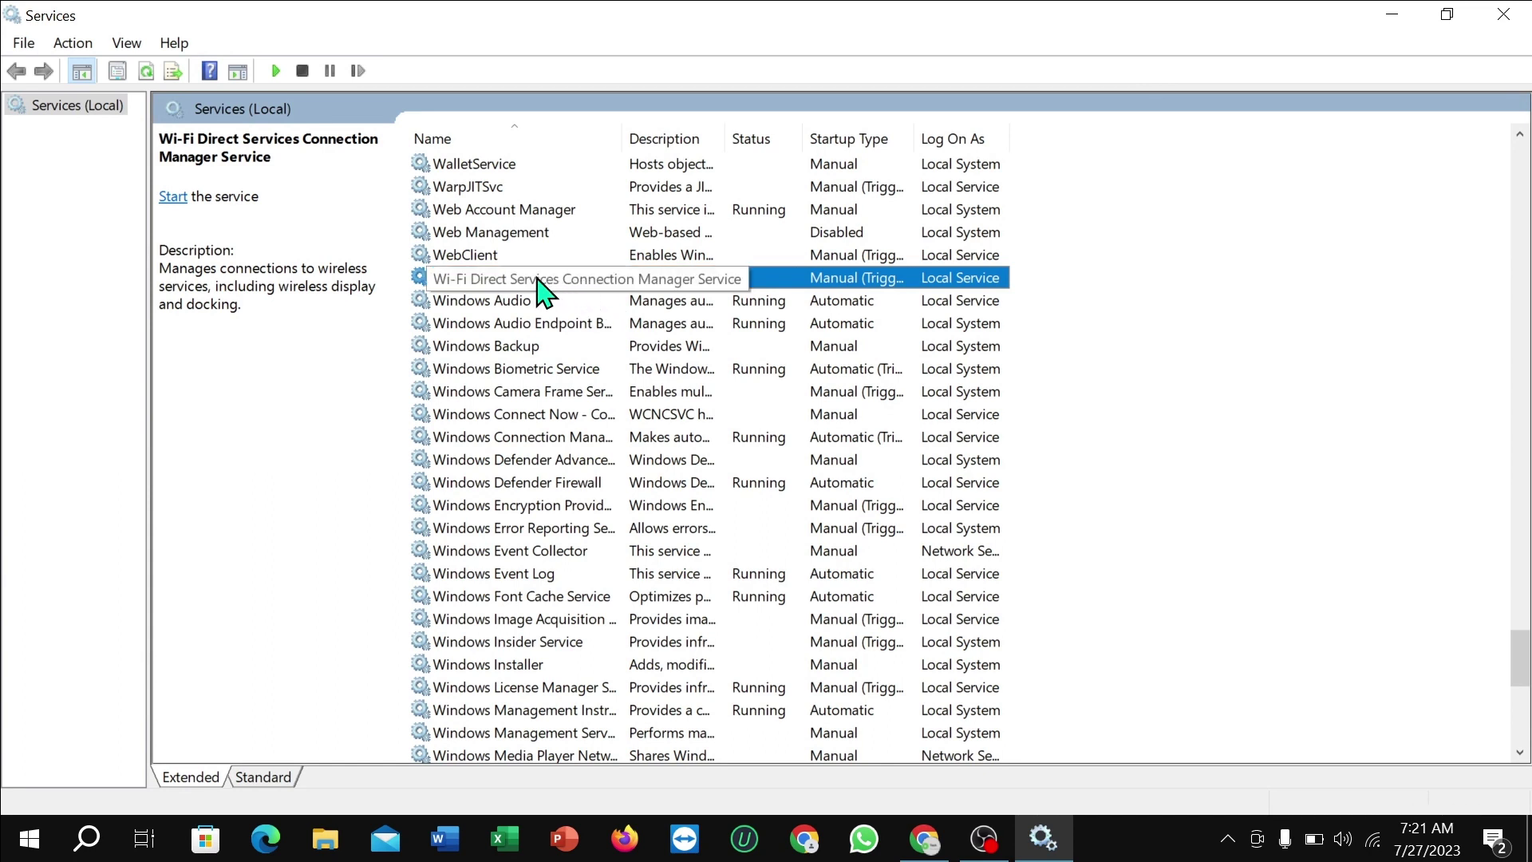
pyautogui.rightClick(736, 278)
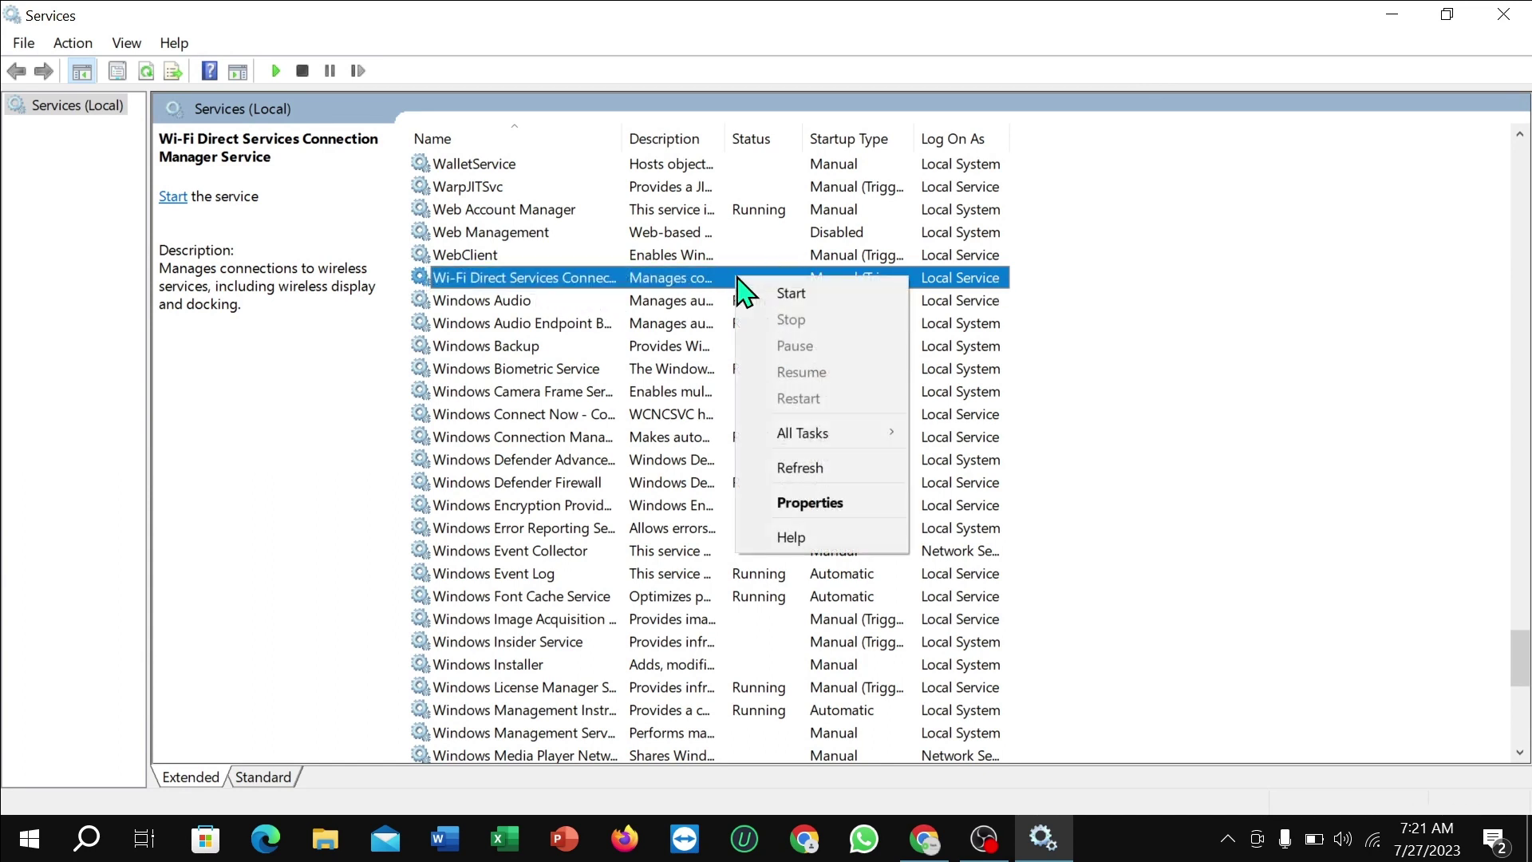
pyautogui.click(799, 297)
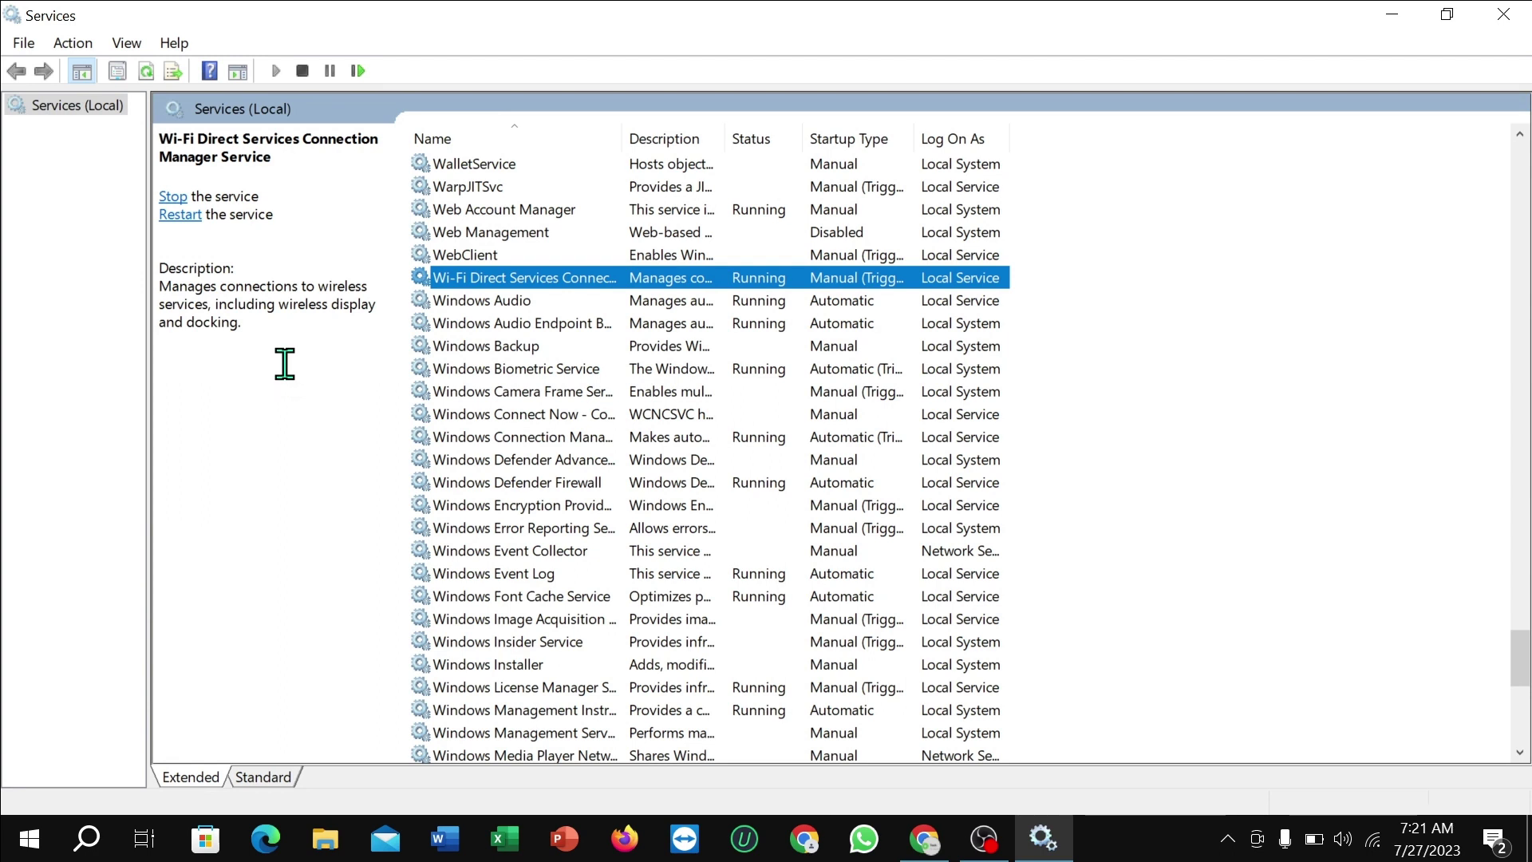
pyautogui.press('r')
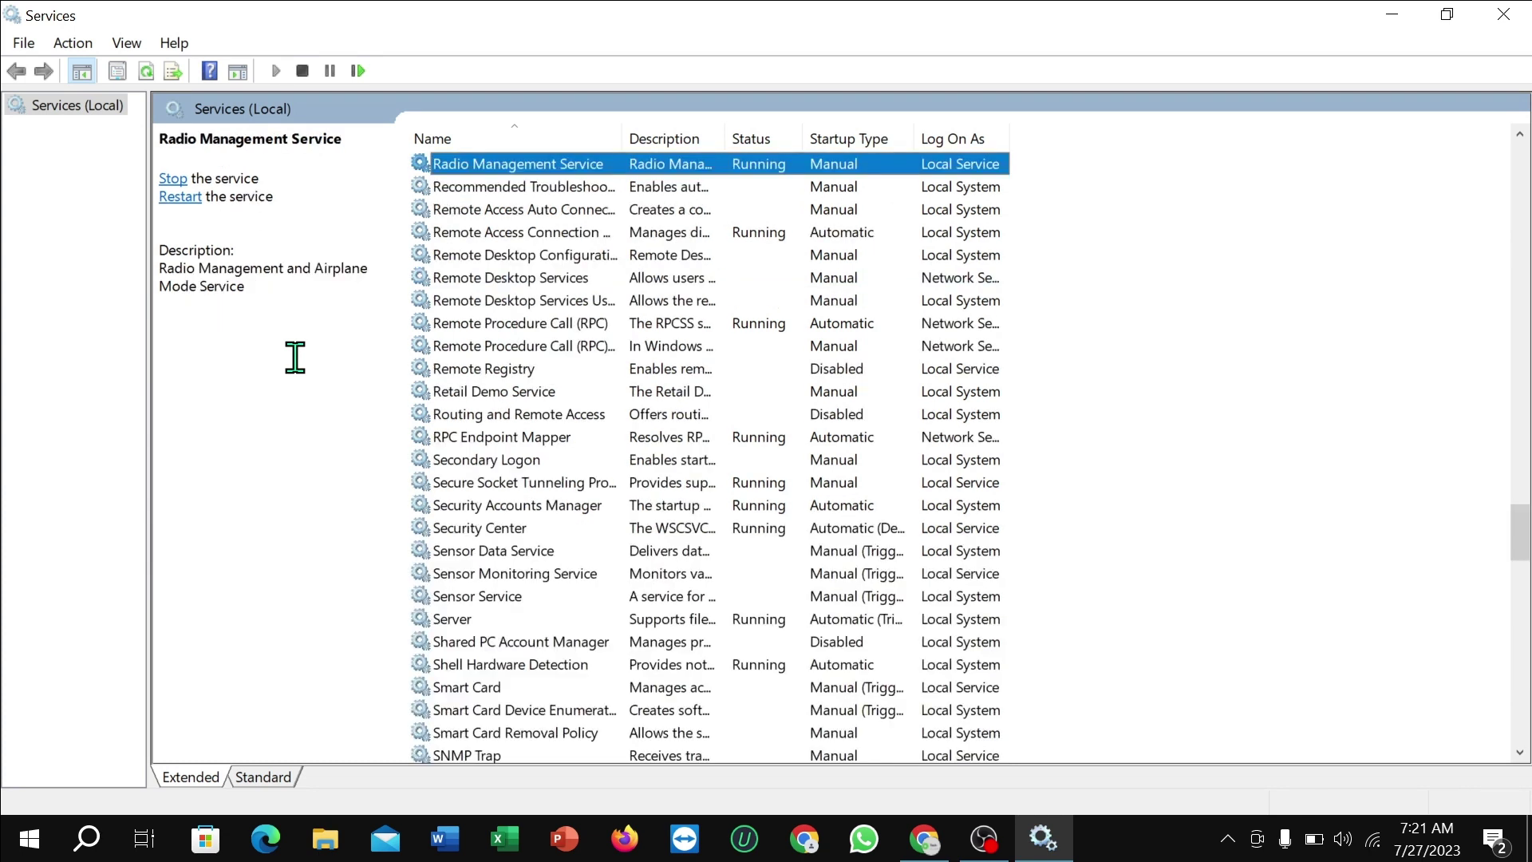
# Check the Radio Management Service's actions, then jump down to the N services like Net.Tcp Port Sharing
pyautogui.rightClick(576, 167)
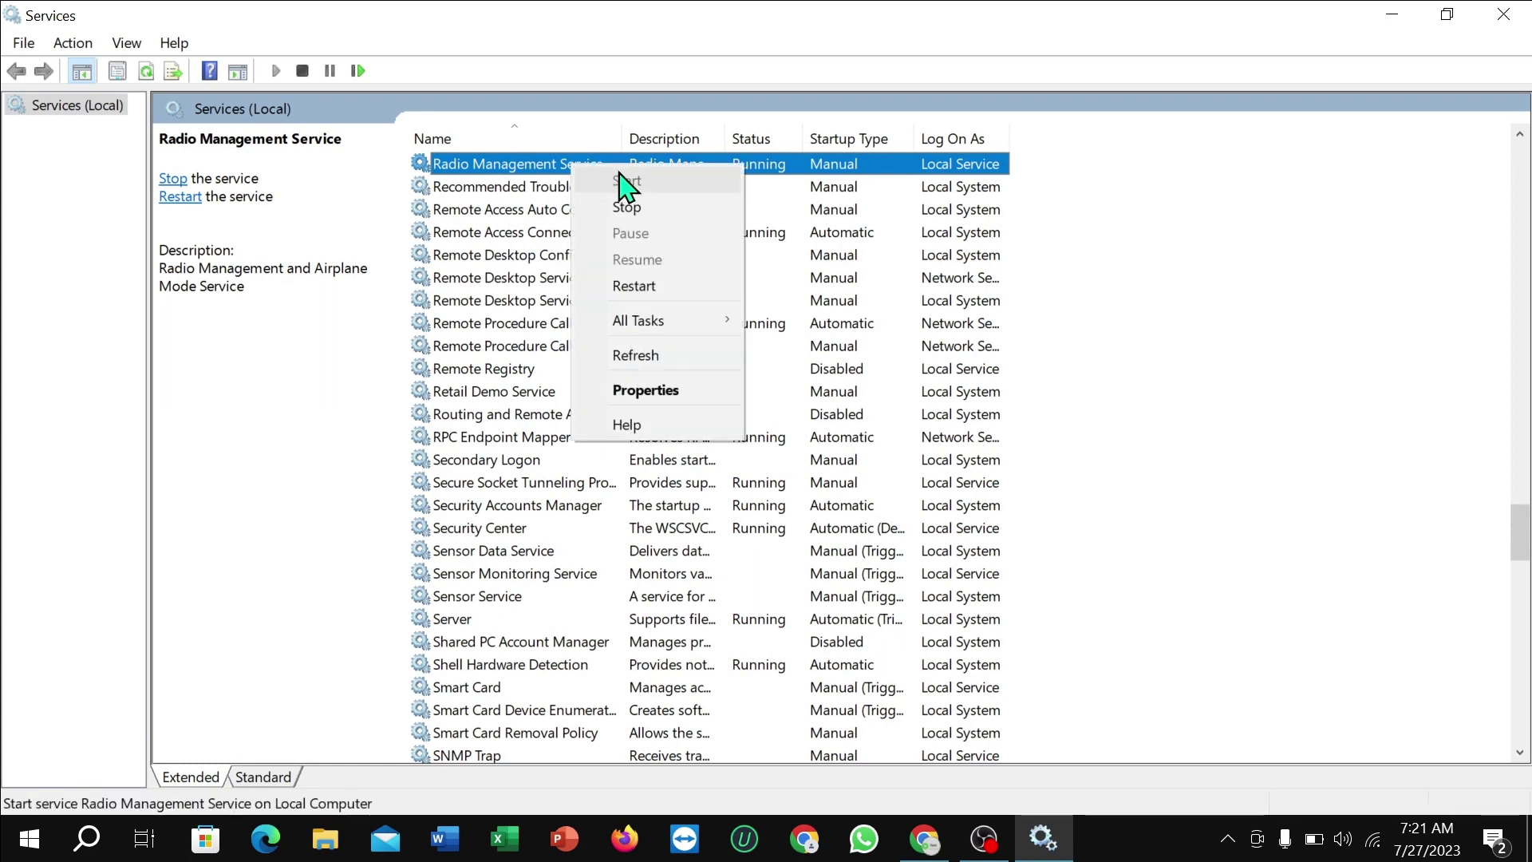
pyautogui.click(1240, 319)
pyautogui.click(748, 169)
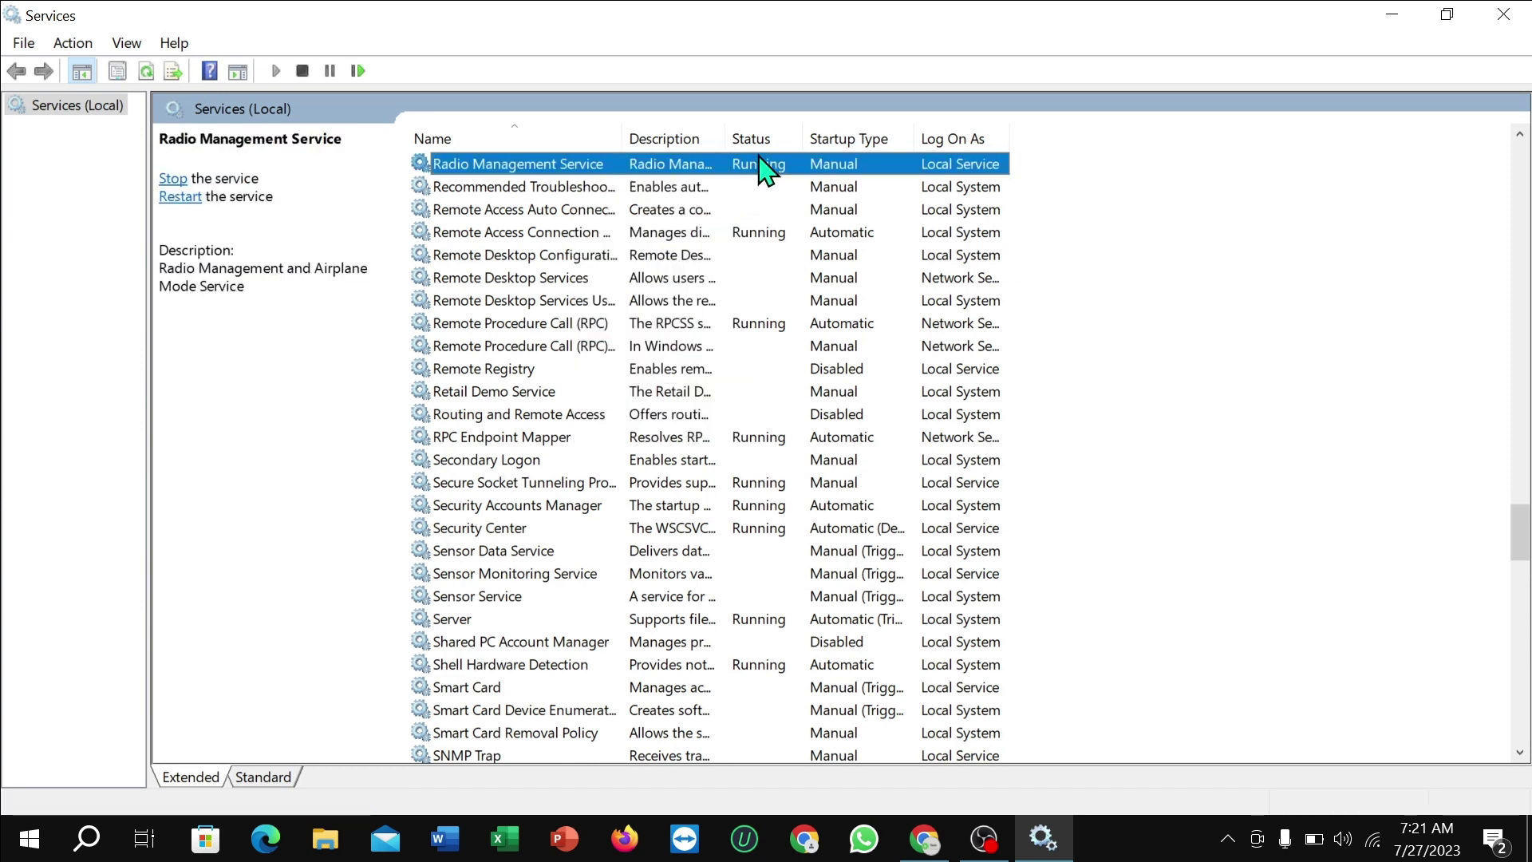
pyautogui.press('n')
pyautogui.press('Down')
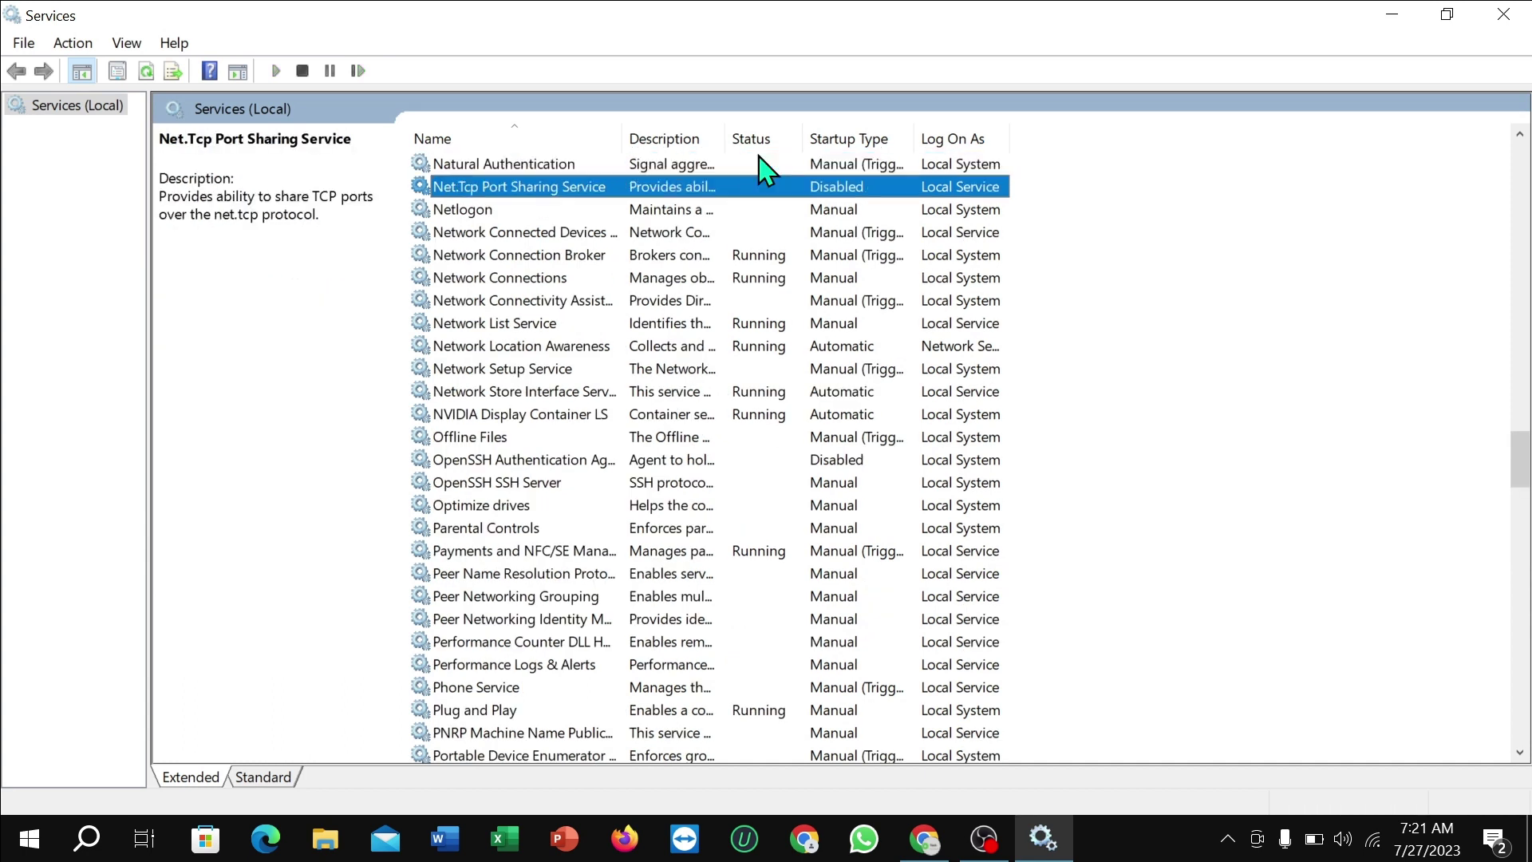
# Confirm Network Connections is already Running, then close the Services console
pyautogui.click(547, 284)
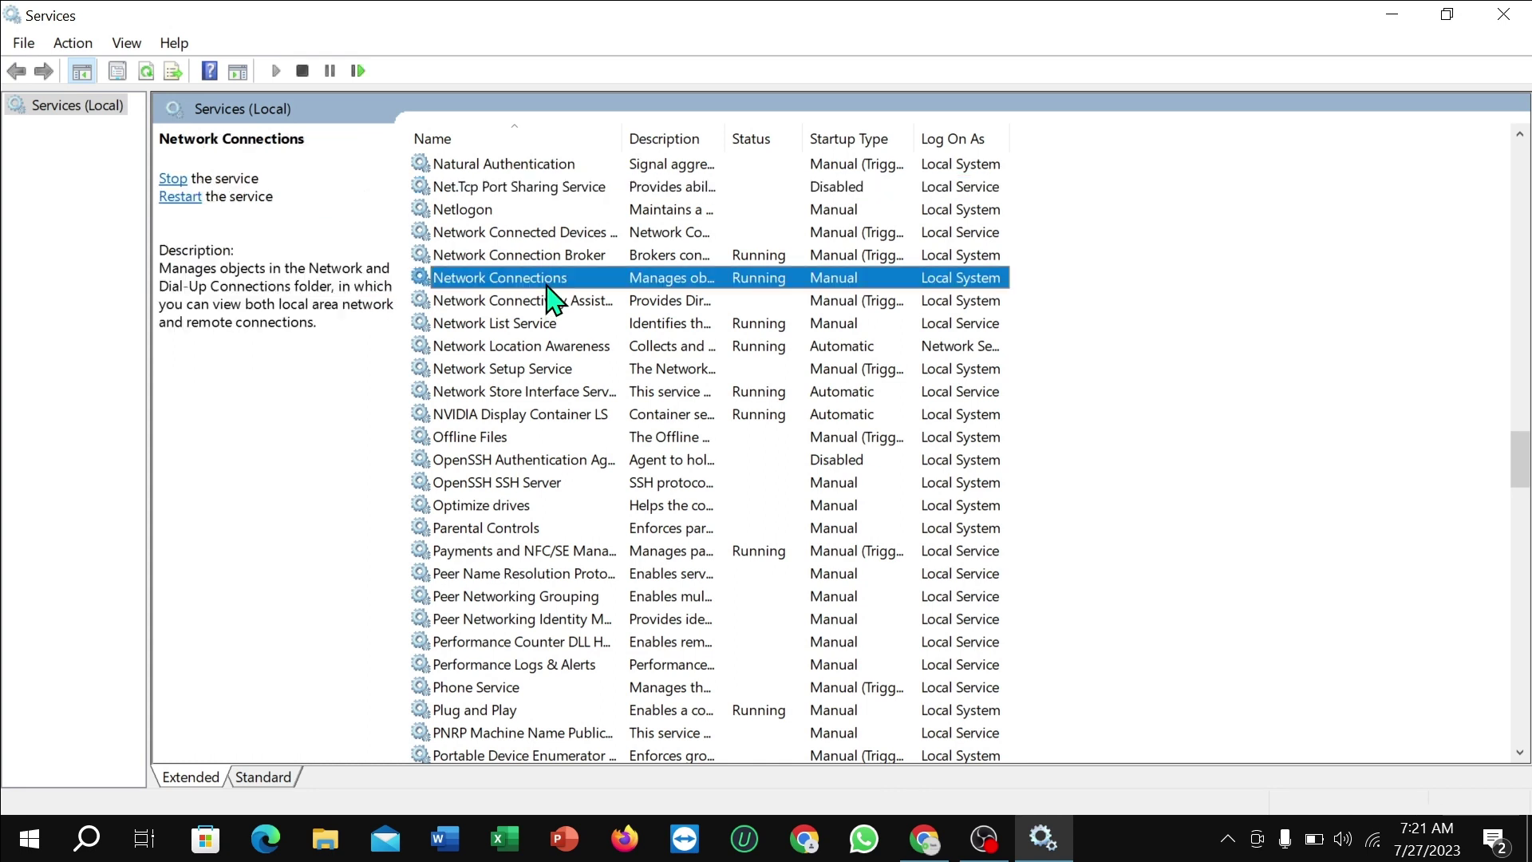
pyautogui.rightClick(548, 279)
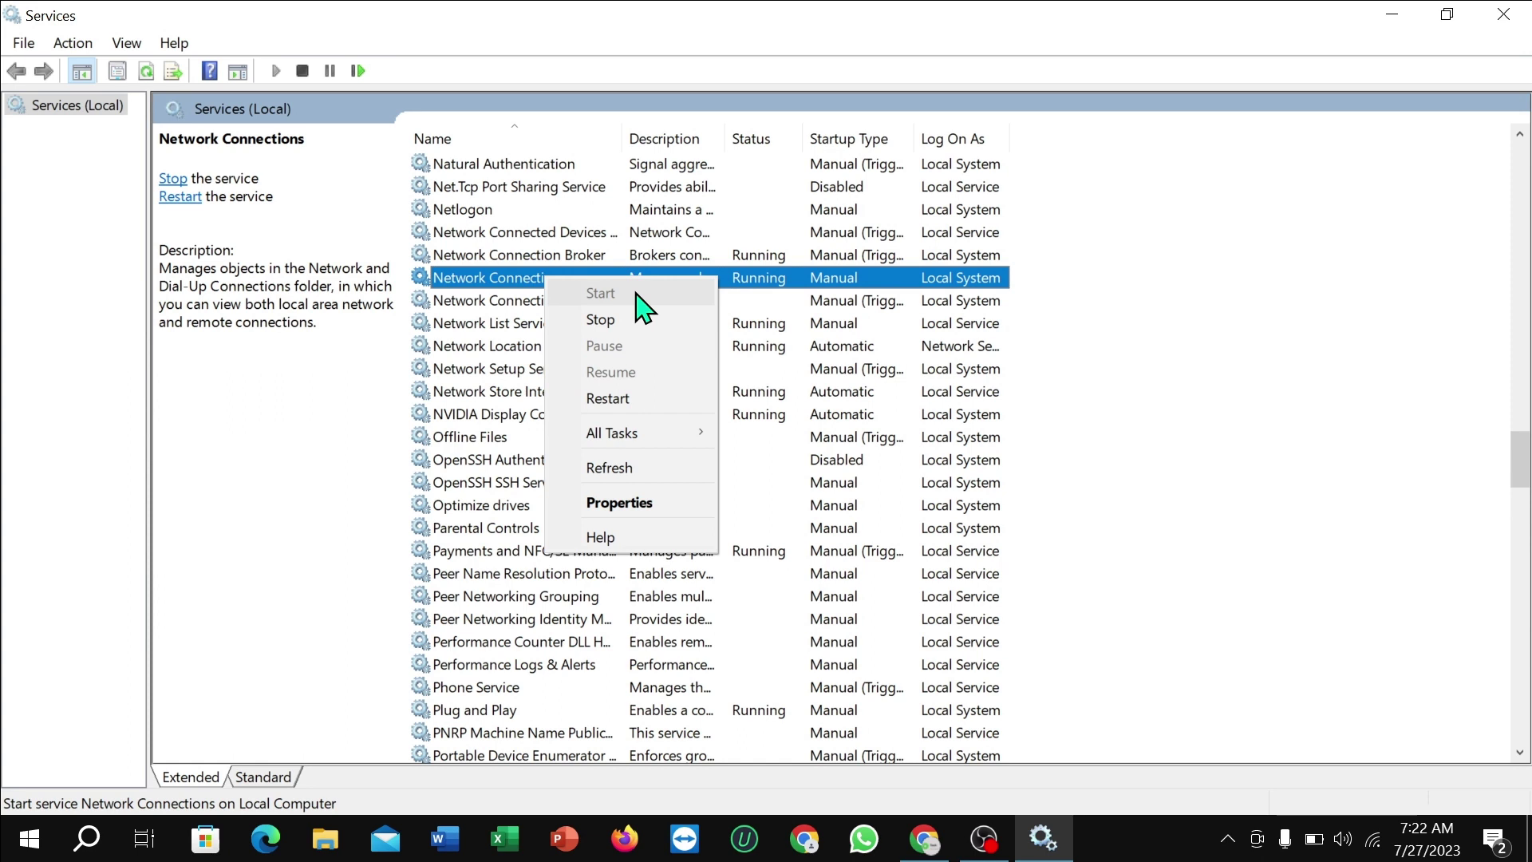
pyautogui.click(1179, 342)
pyautogui.click(1503, 13)
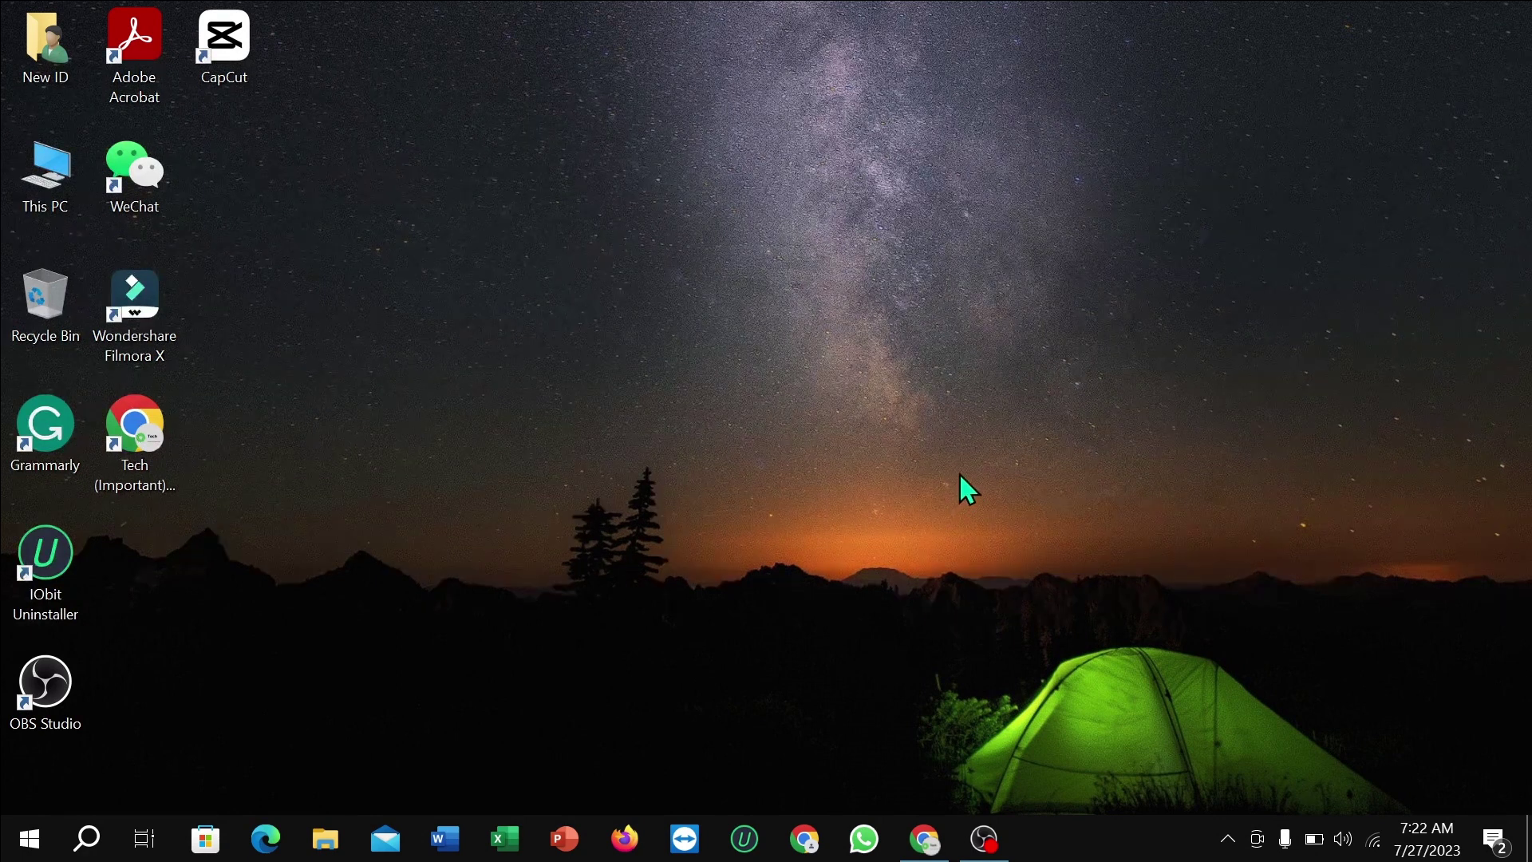
# Search for 'control' and open Control Panel from the results
pyautogui.click(88, 837)
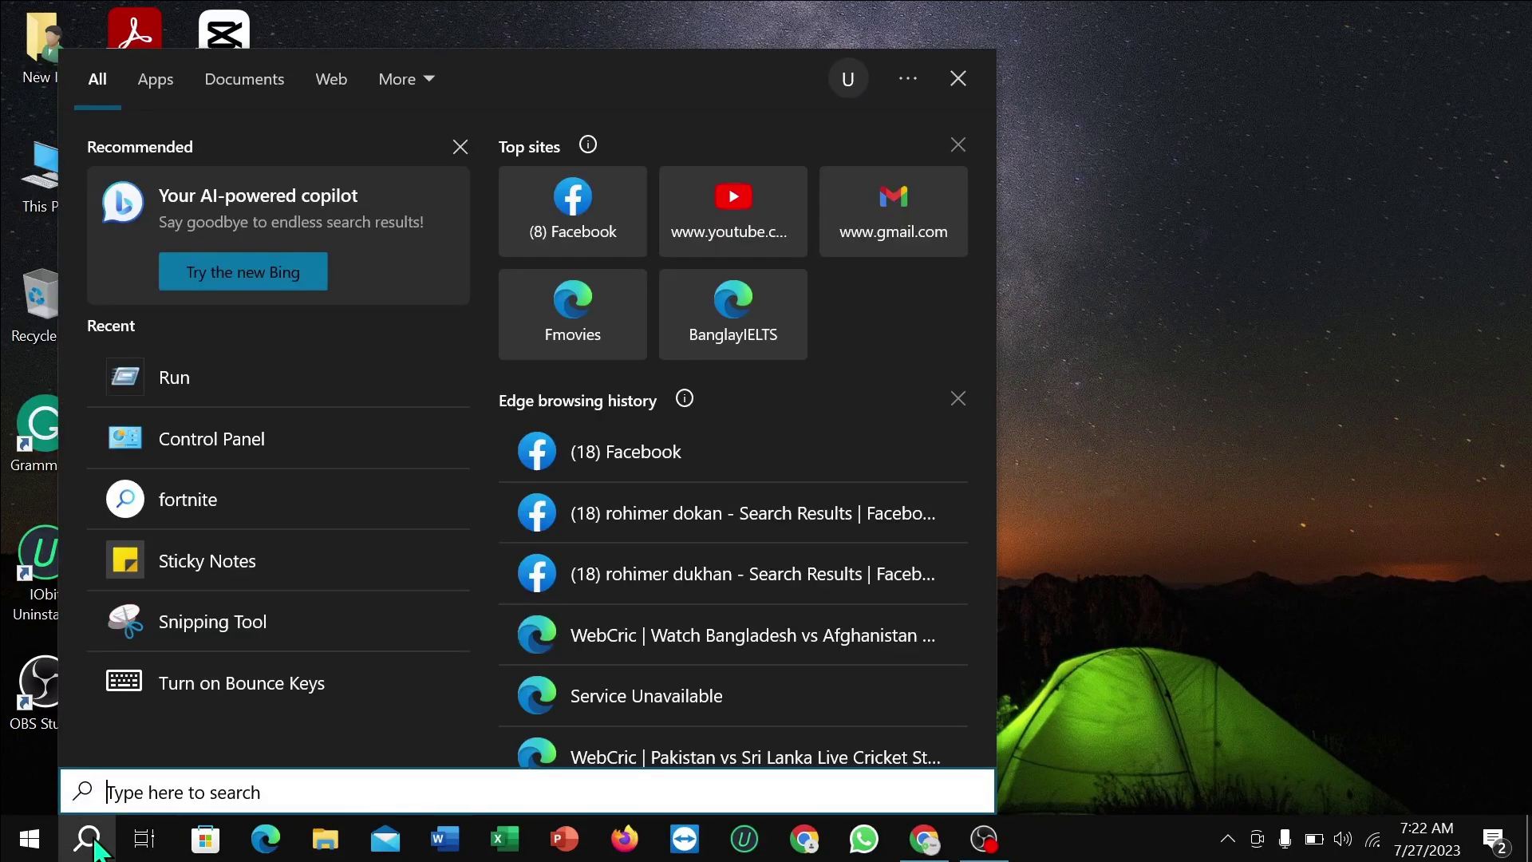
pyautogui.write('contr')
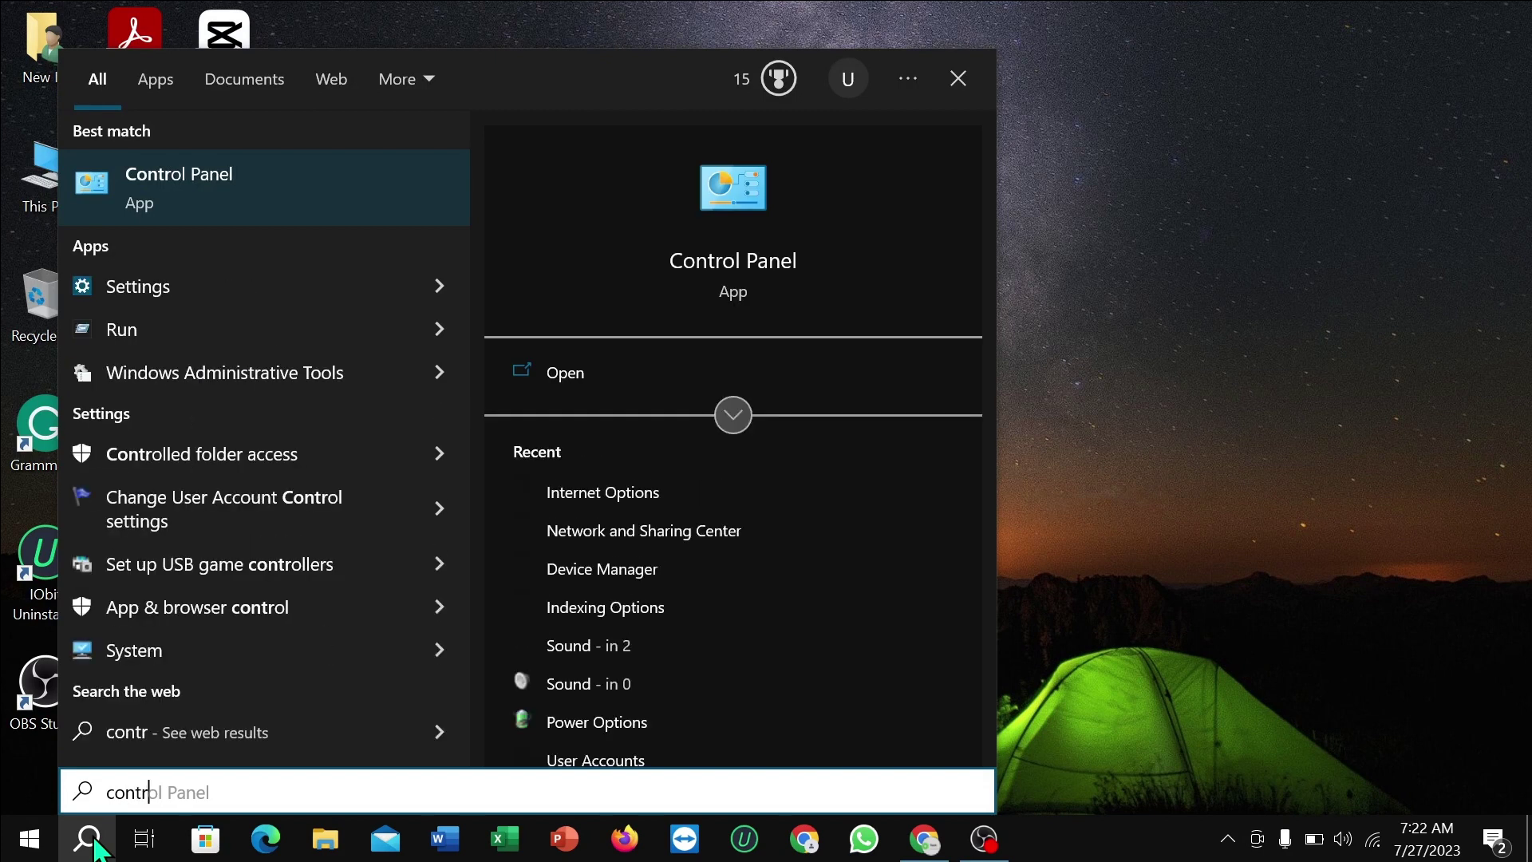
pyautogui.click(221, 190)
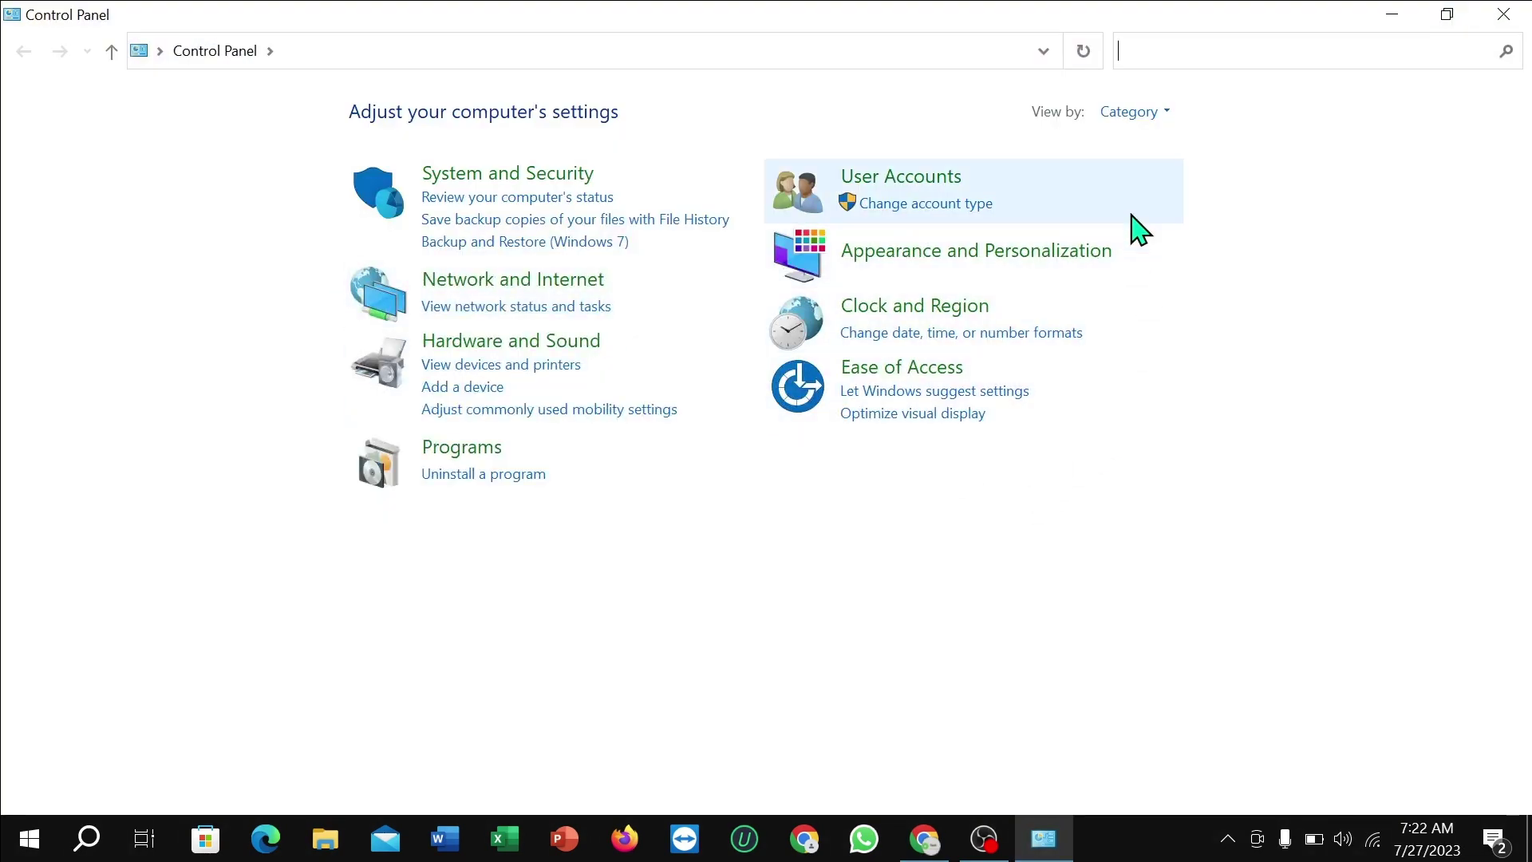
# Switch Control Panel's view to Small icons and open Internet Options
pyautogui.click(1149, 114)
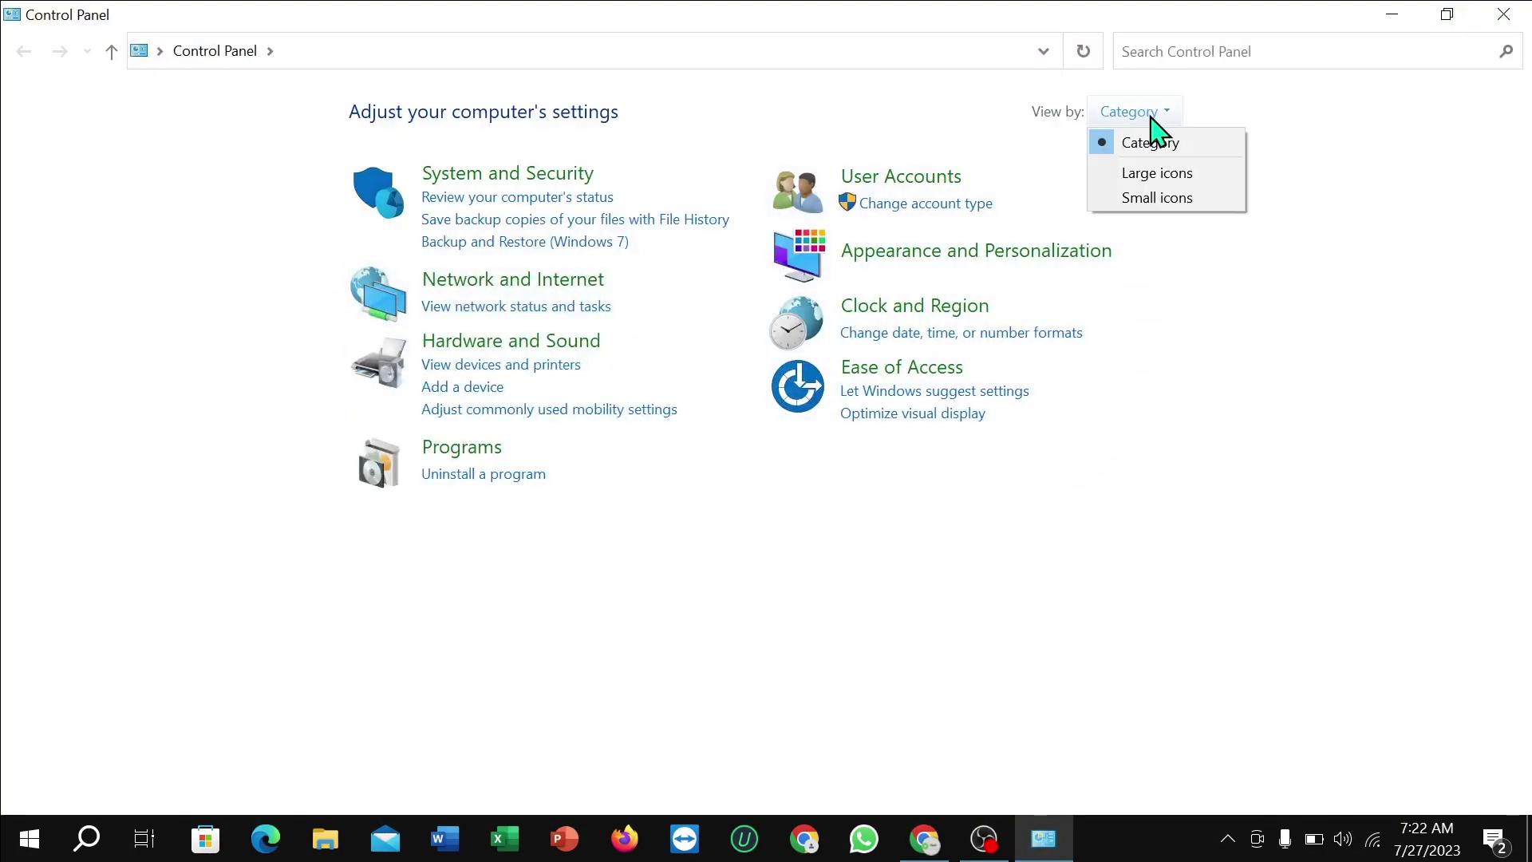
pyautogui.click(1180, 177)
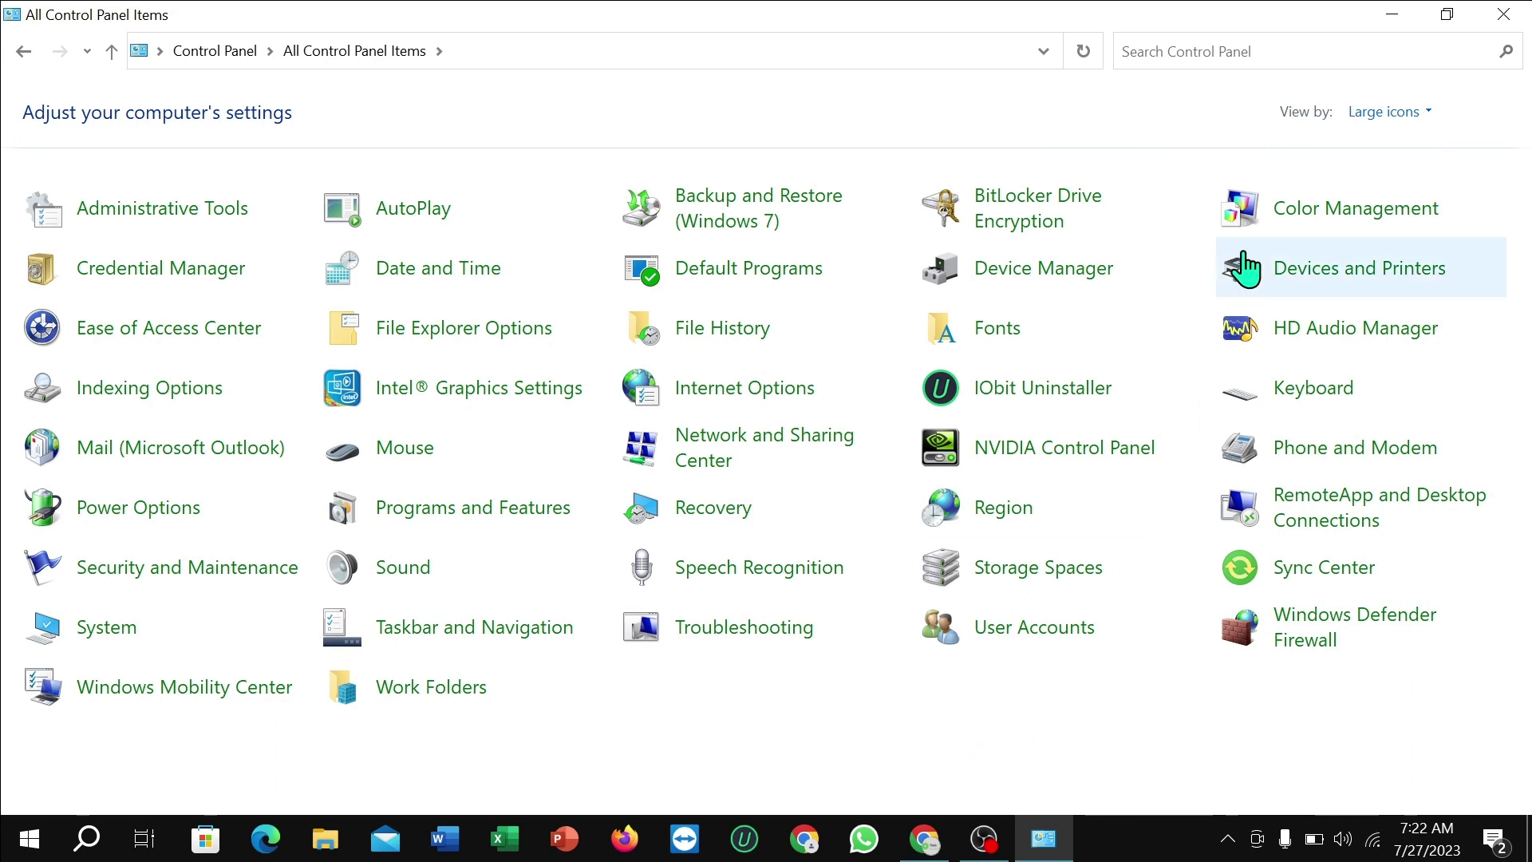
pyautogui.click(1398, 113)
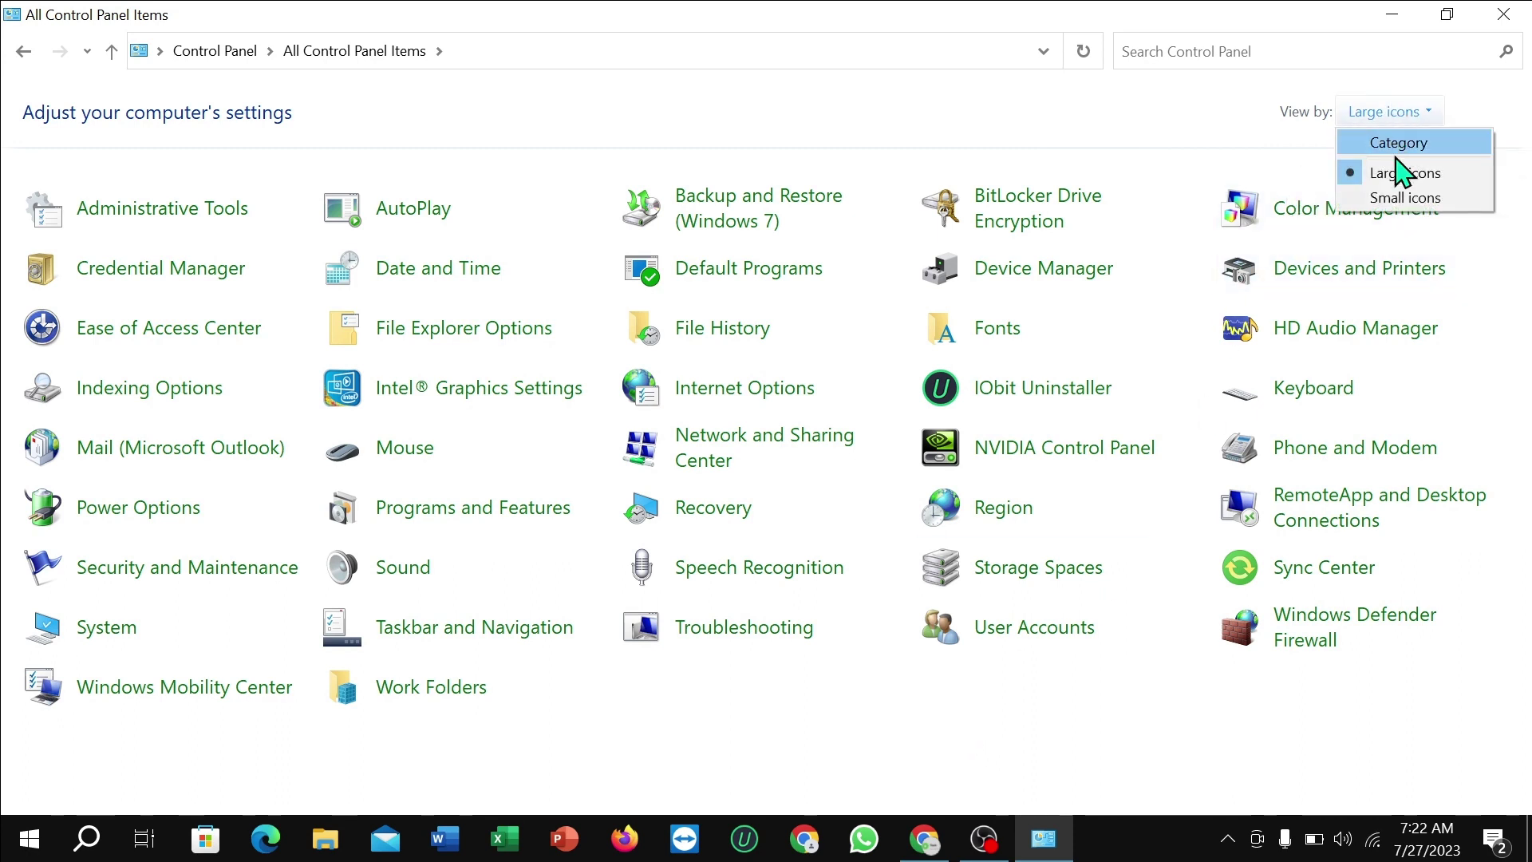
pyautogui.click(1399, 199)
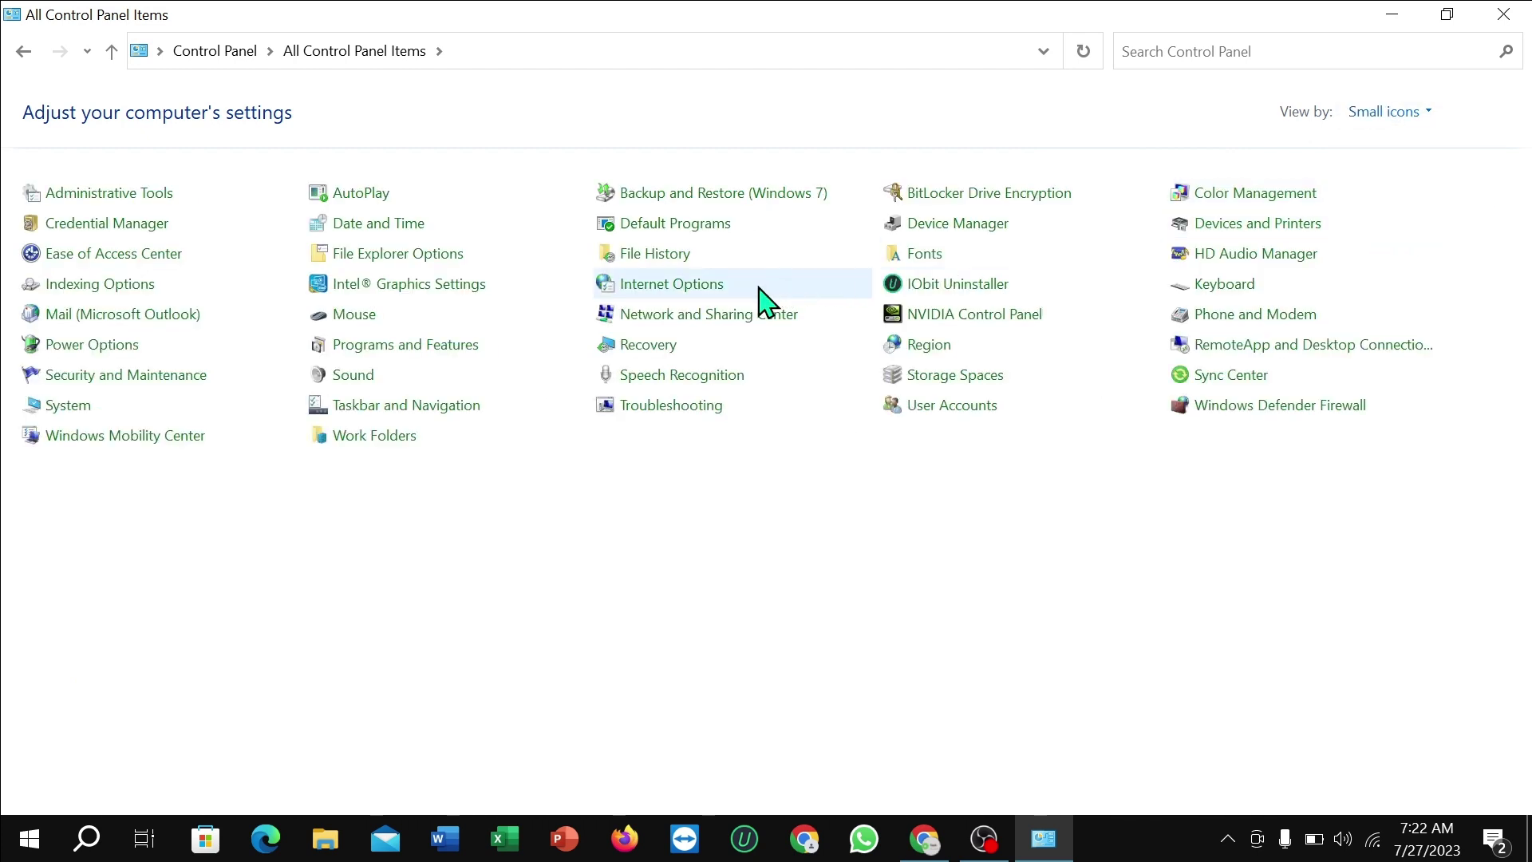
pyautogui.click(718, 284)
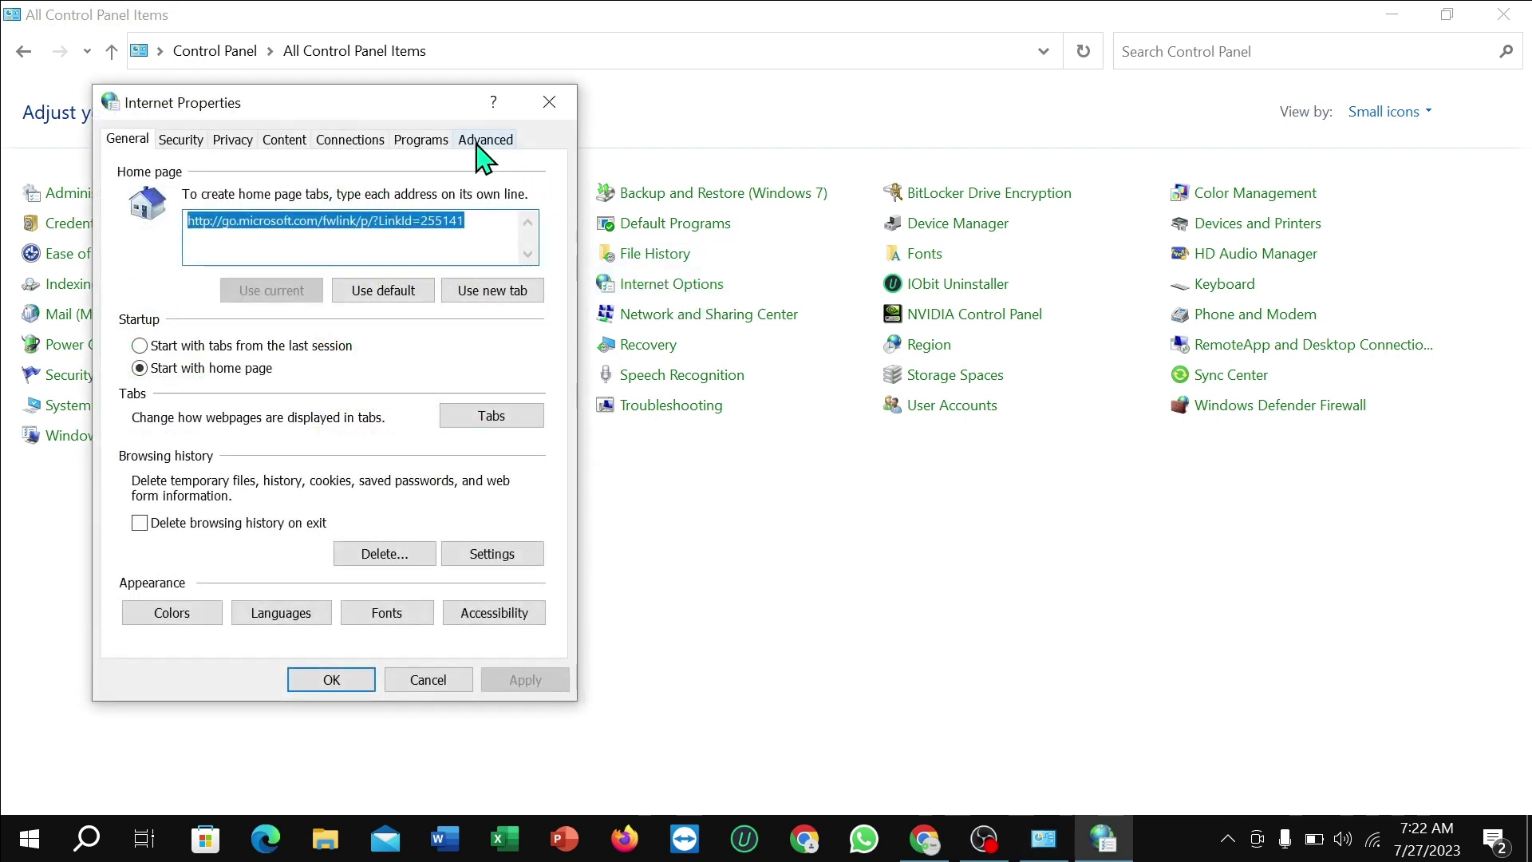
# On the Advanced tab, enable SSL 3.0, TLS 1.0, TLS 1.1 and TLS 1.3, then apply and close
pyautogui.click(479, 142)
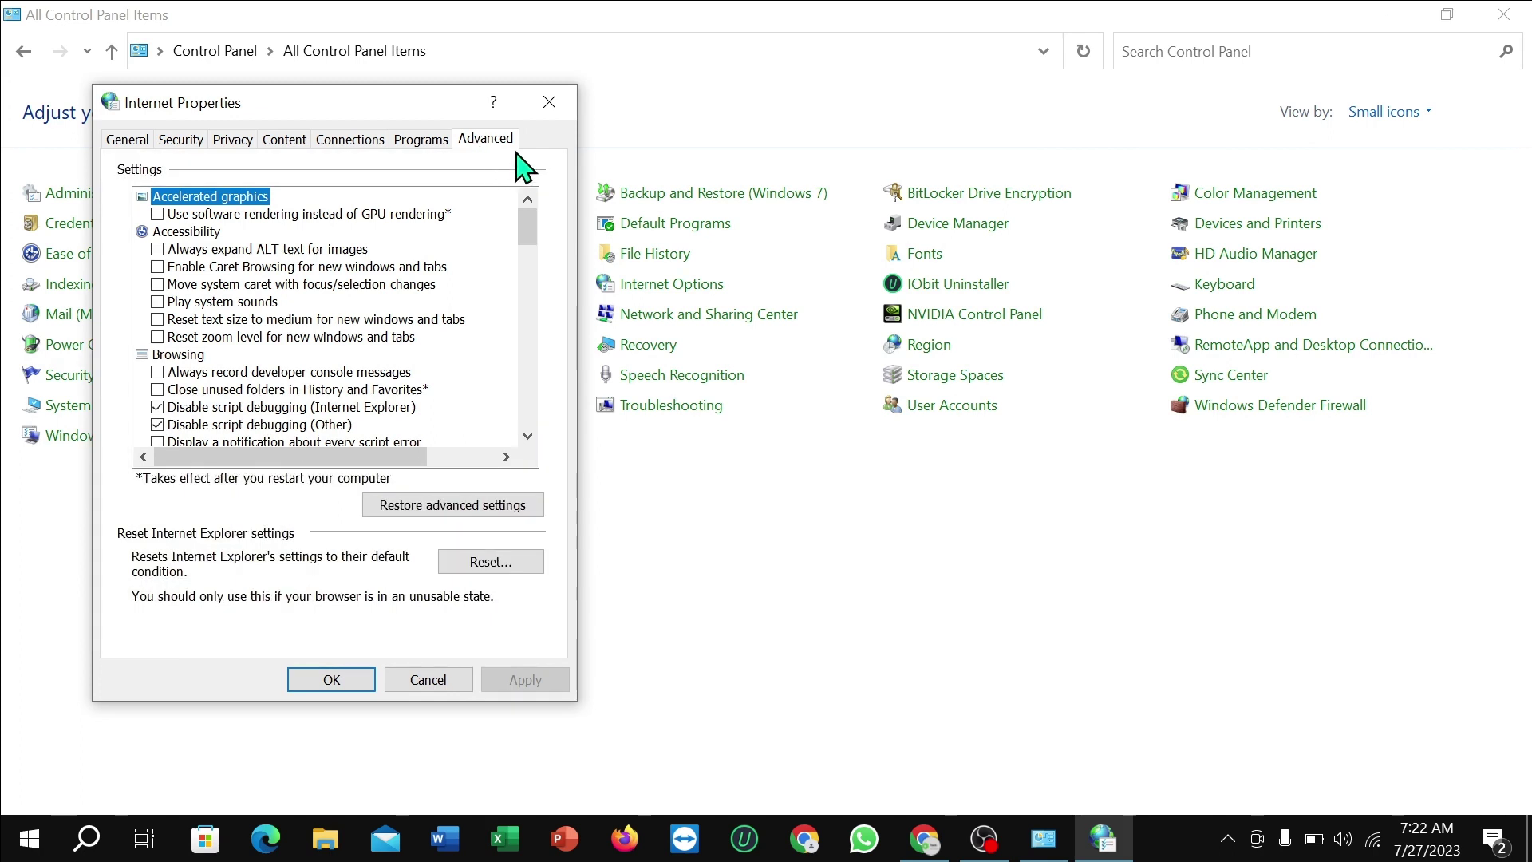
pyautogui.moveTo(422, 98); pyautogui.dragTo(755, 84)
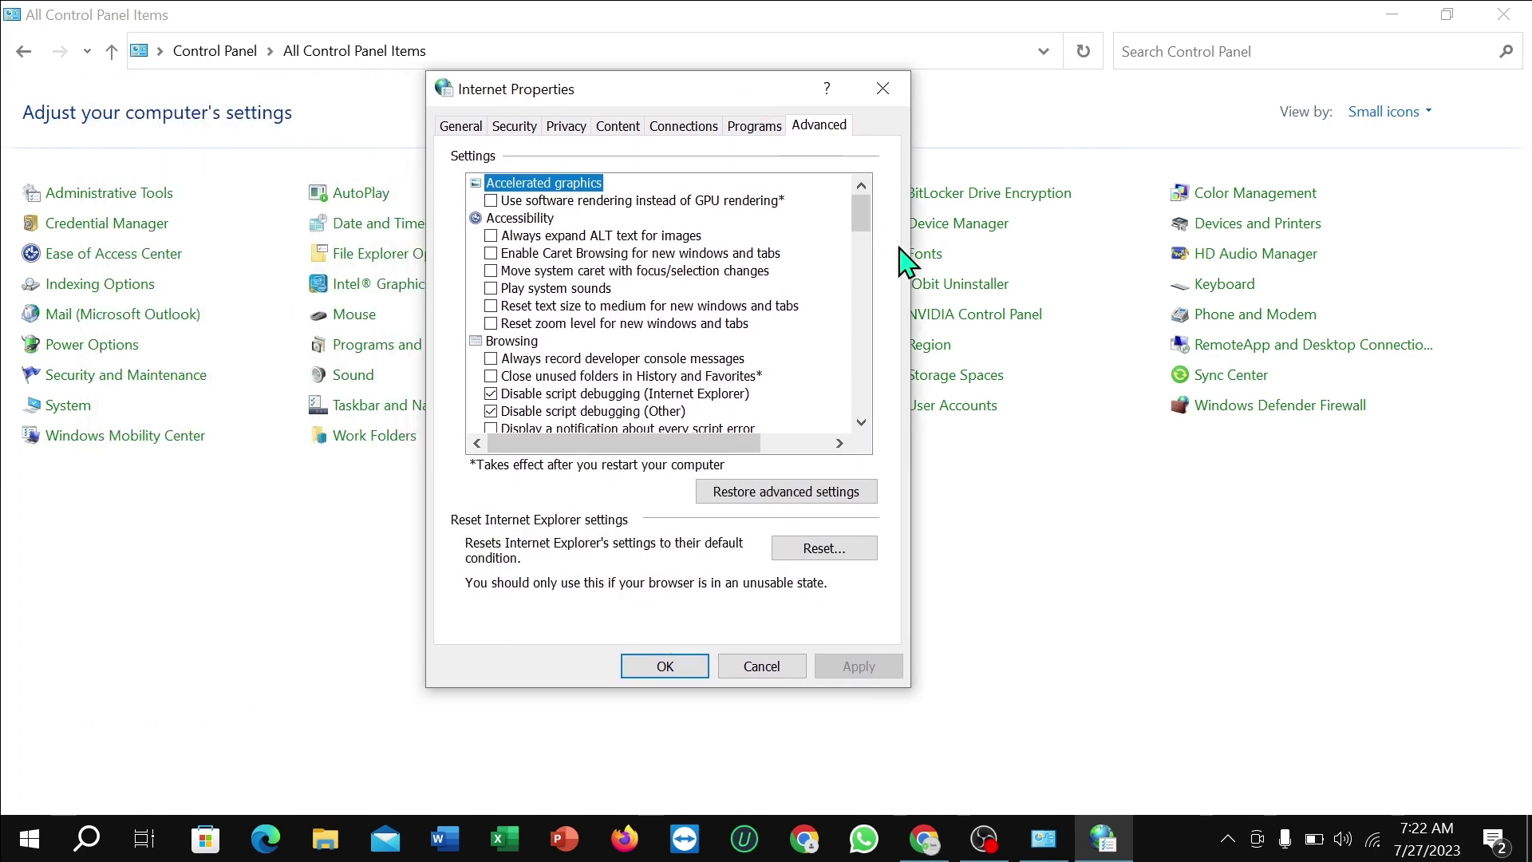
pyautogui.moveTo(859, 205); pyautogui.dragTo(878, 435)
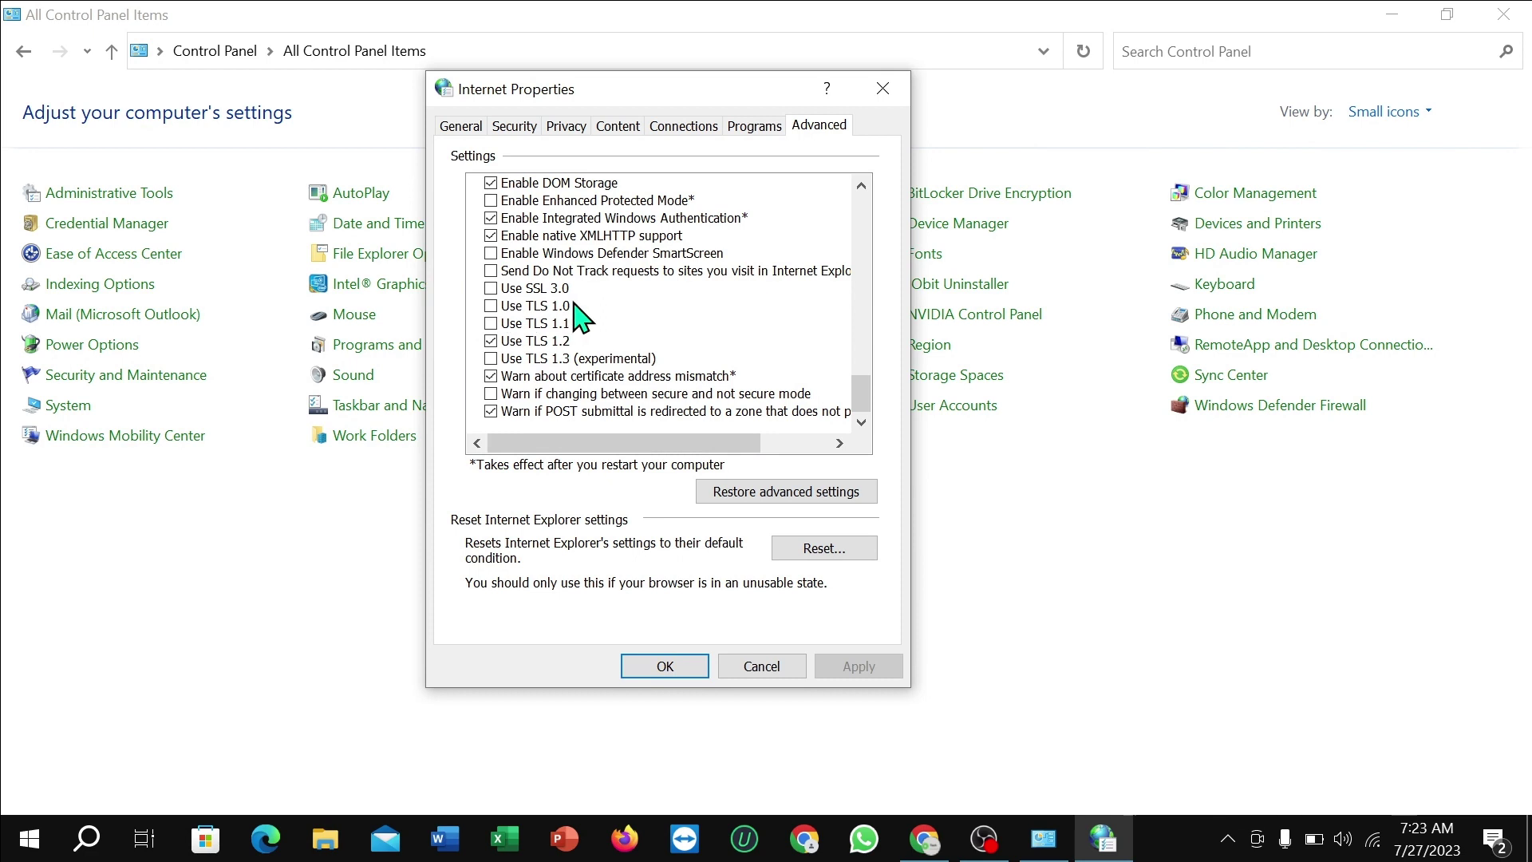
pyautogui.click(492, 289)
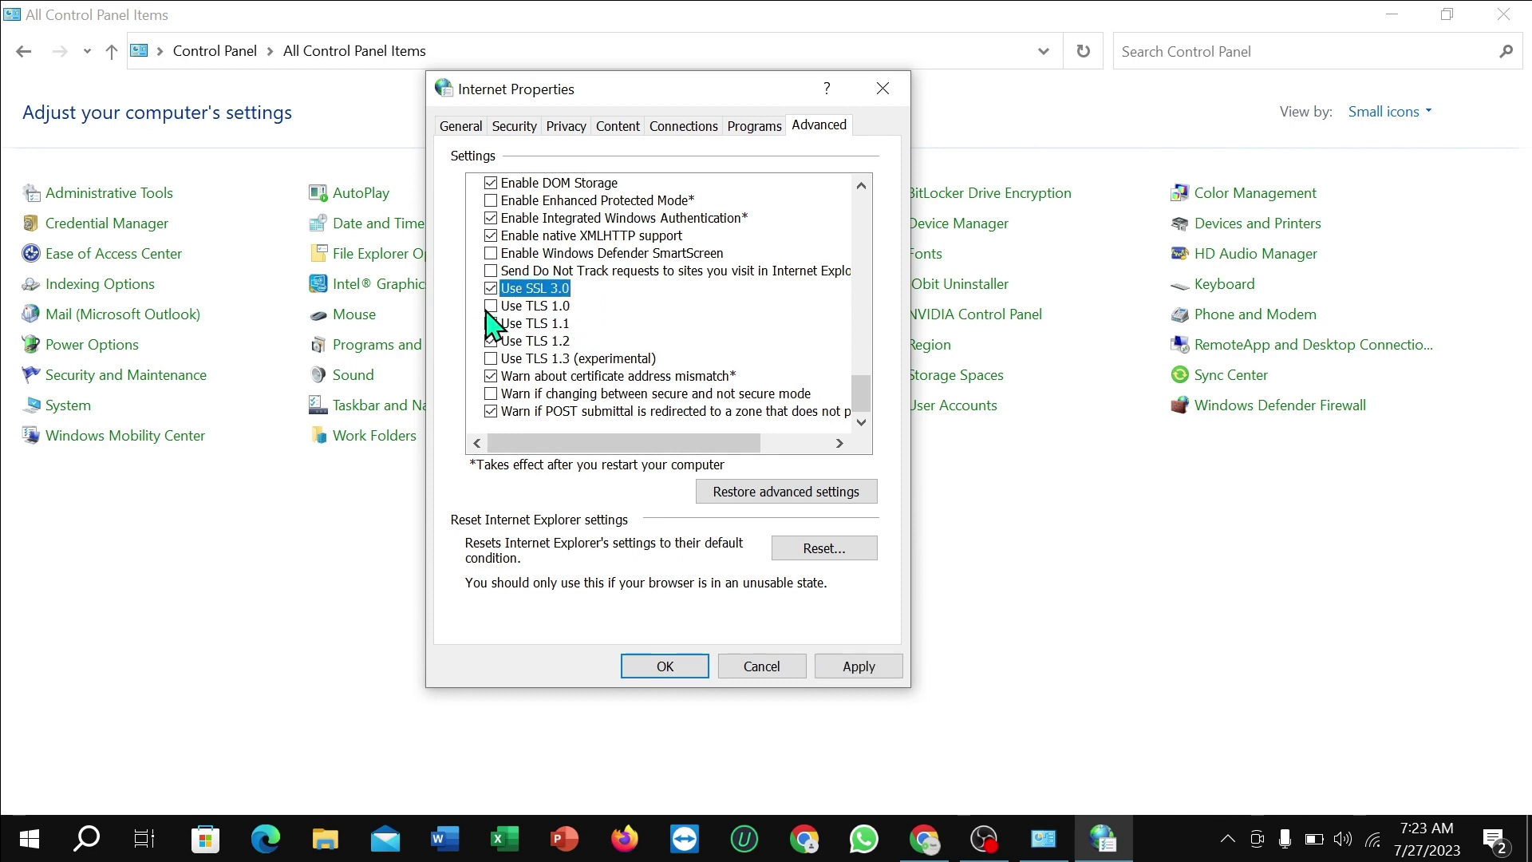
pyautogui.click(489, 307)
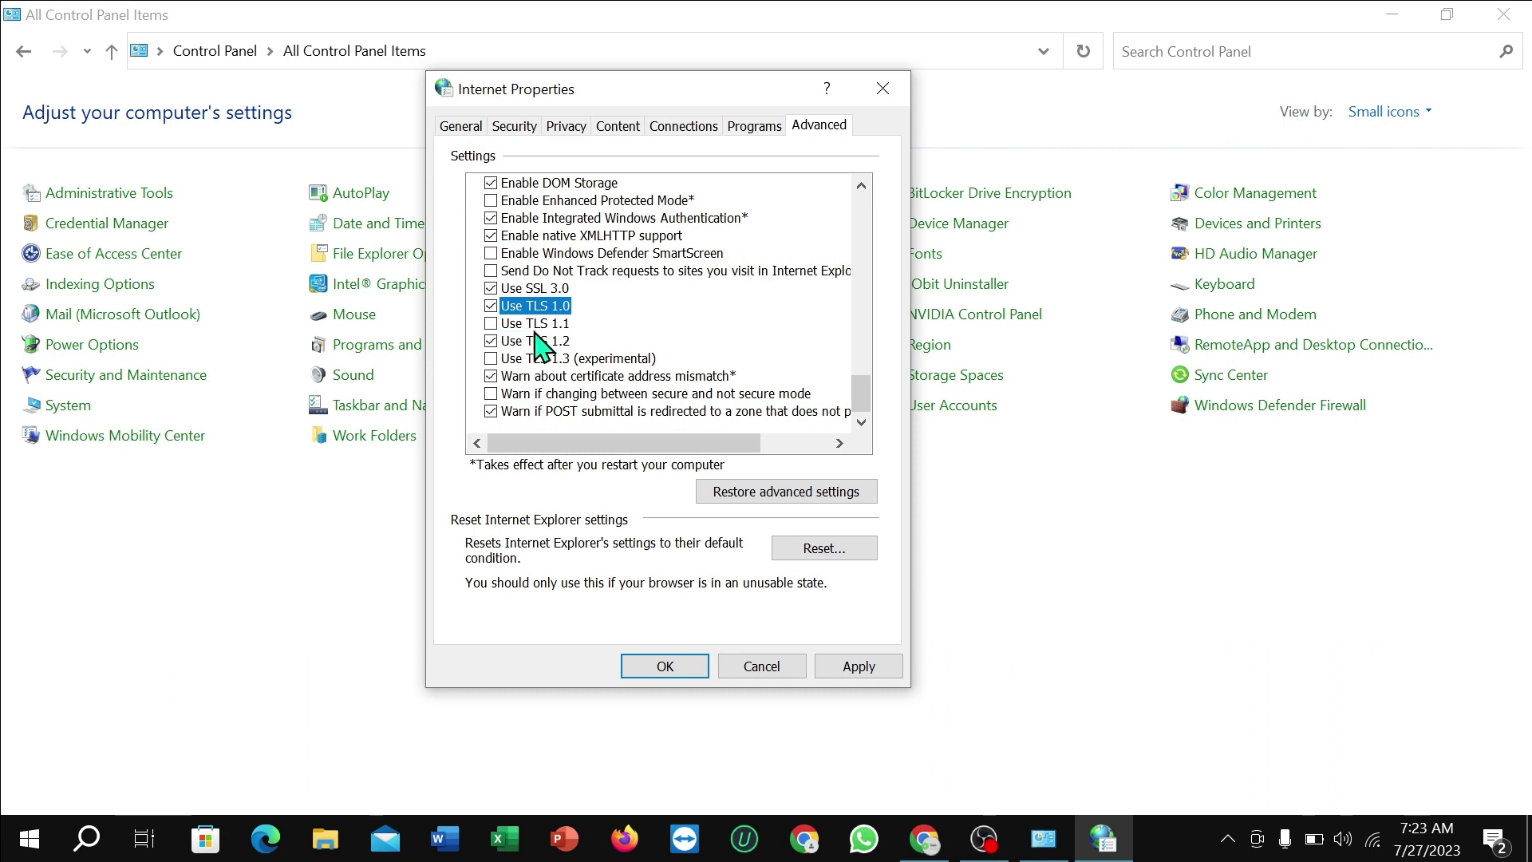
pyautogui.click(489, 323)
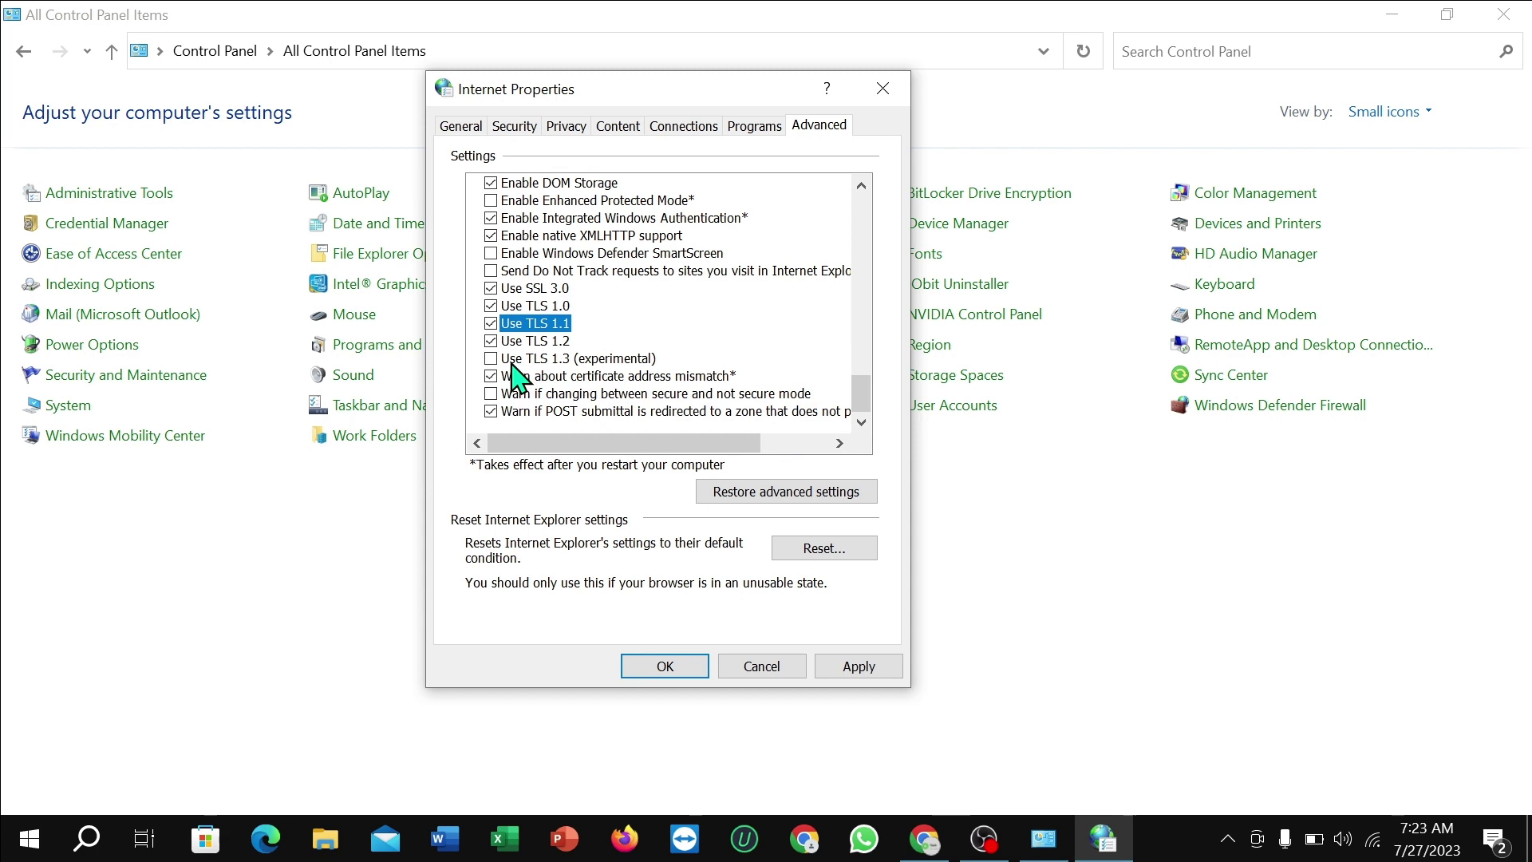
pyautogui.click(490, 359)
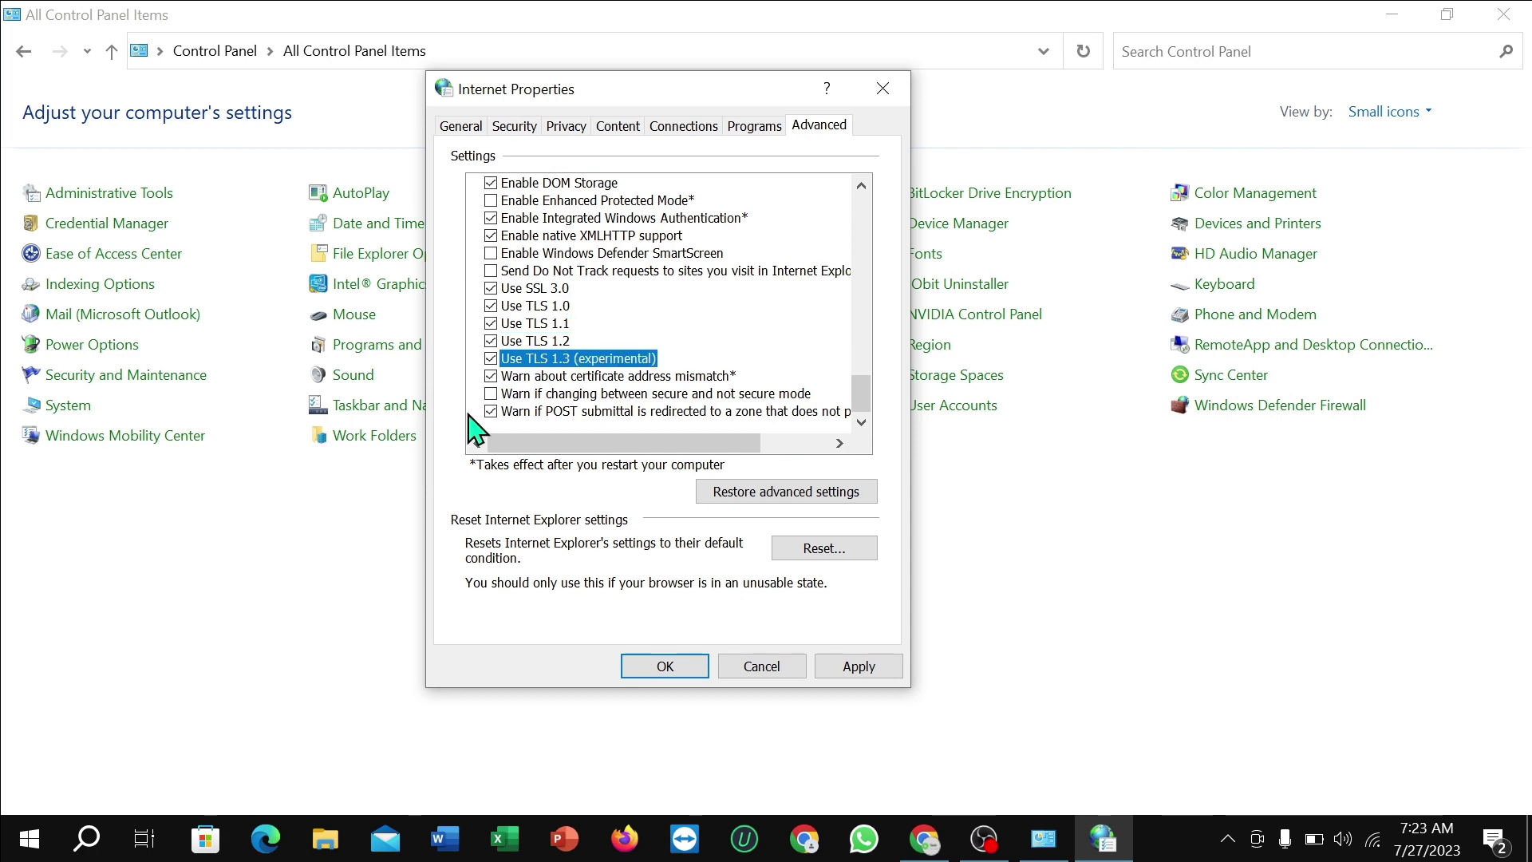
pyautogui.click(870, 673)
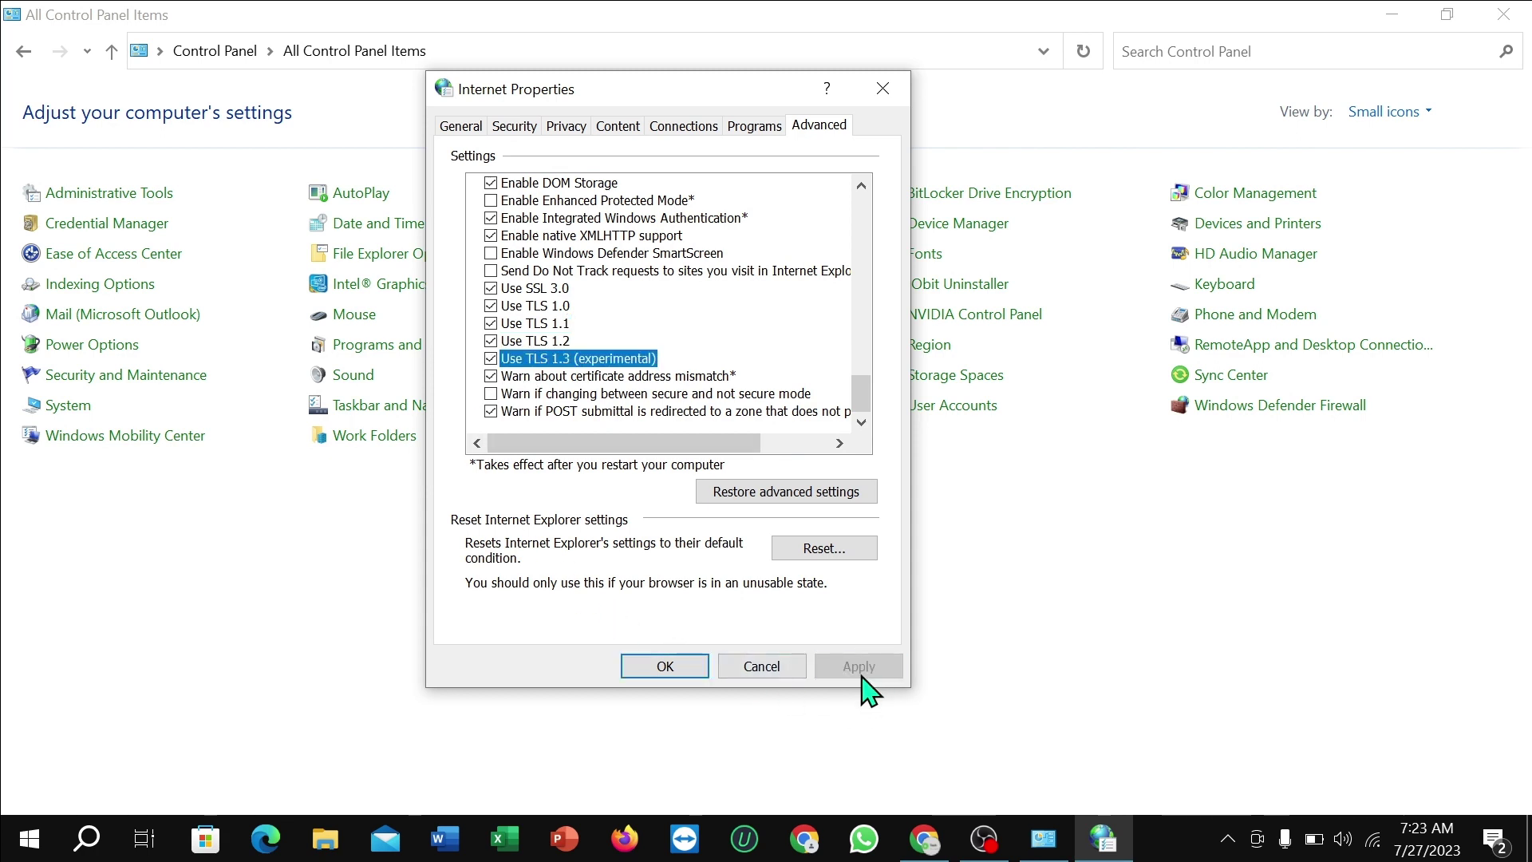
pyautogui.click(678, 667)
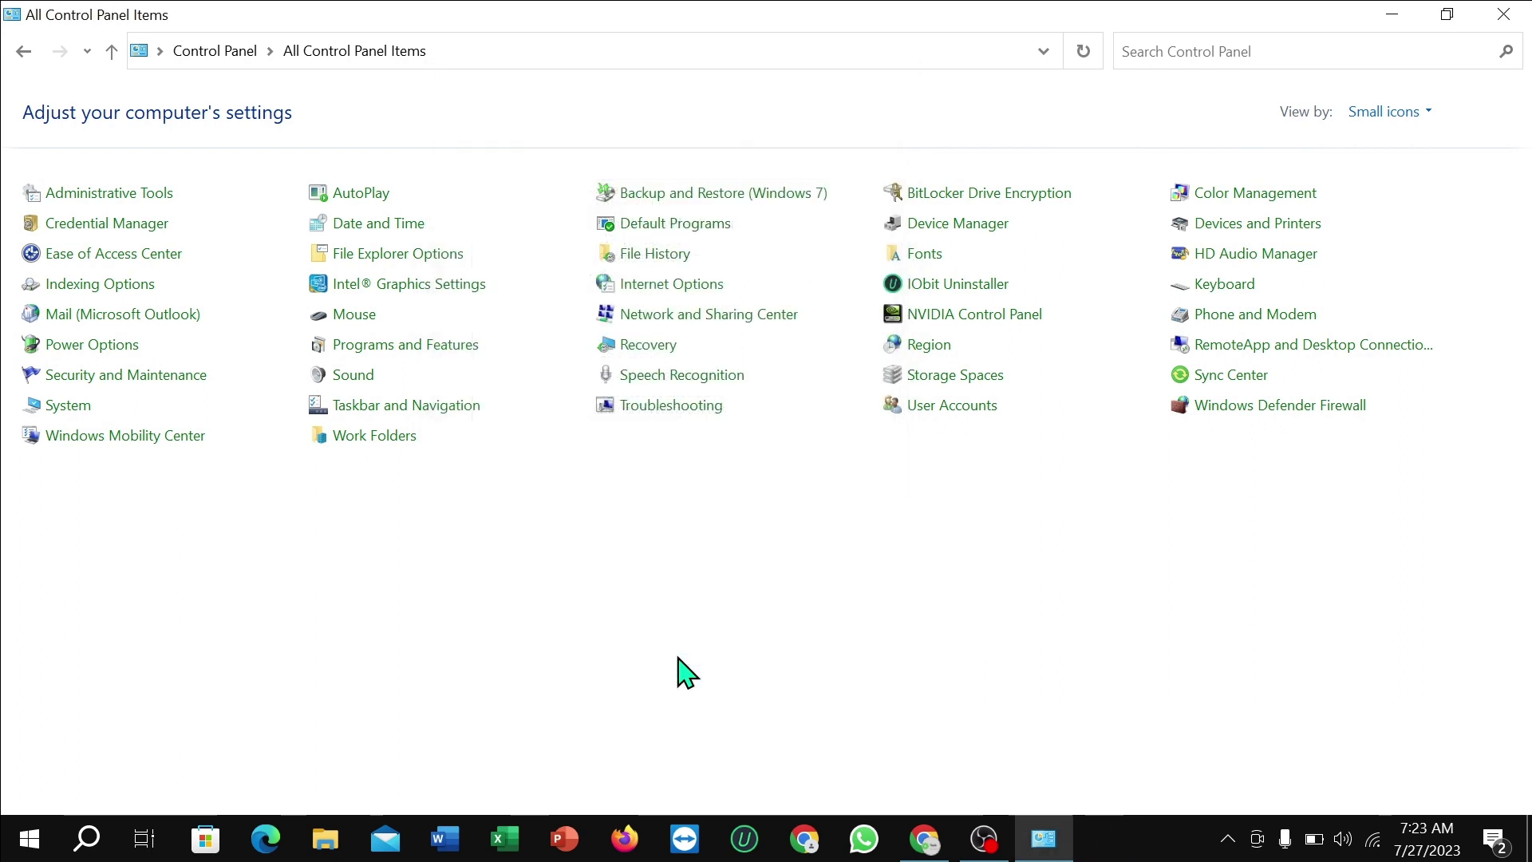
# Close Control Panel and reopen it from the recent items in Windows search
pyautogui.click(1503, 13)
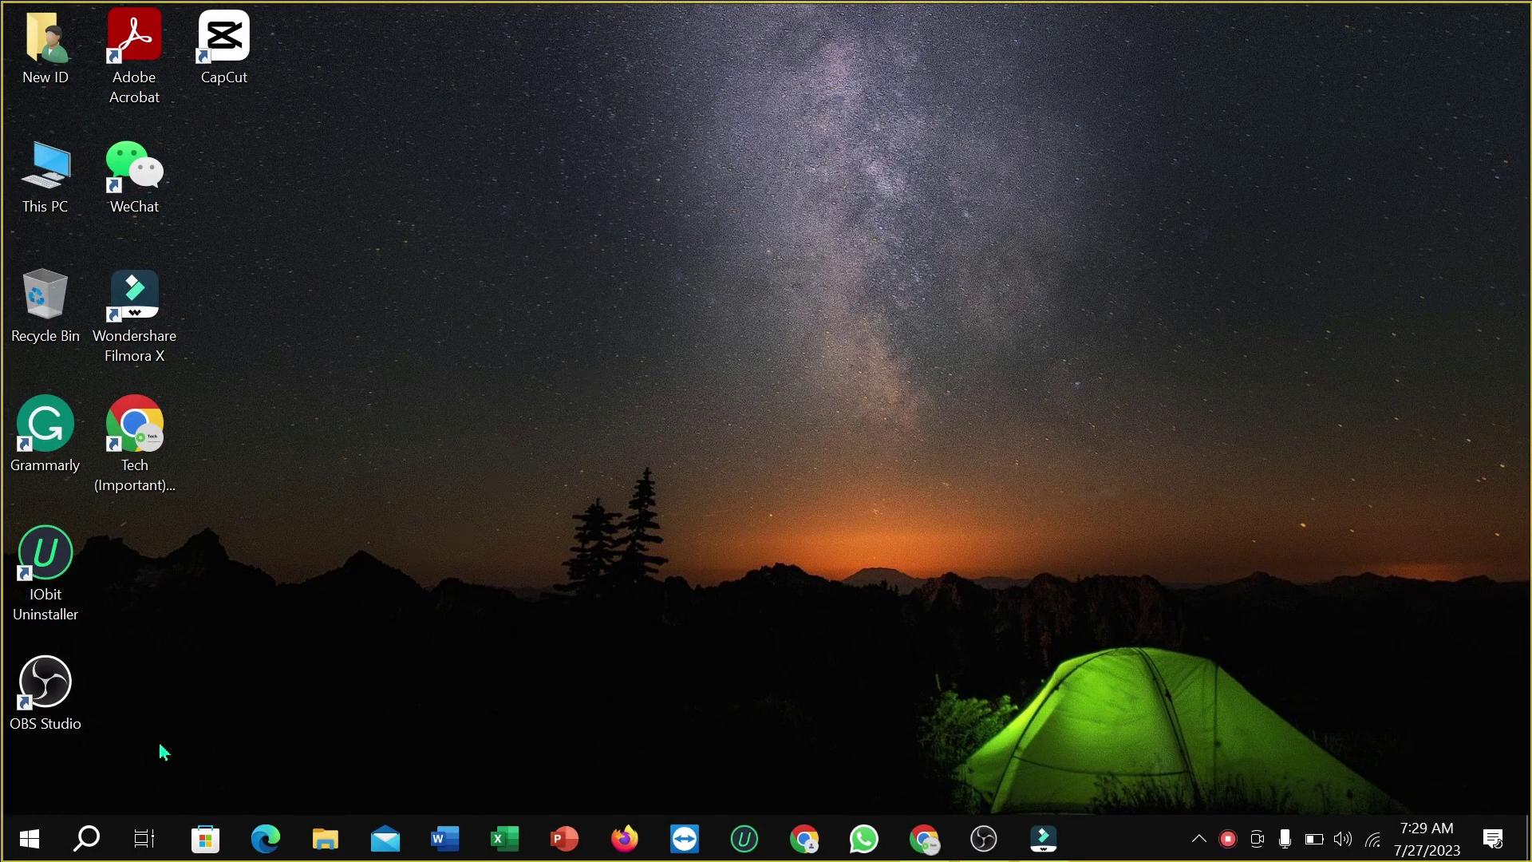
pyautogui.click(96, 832)
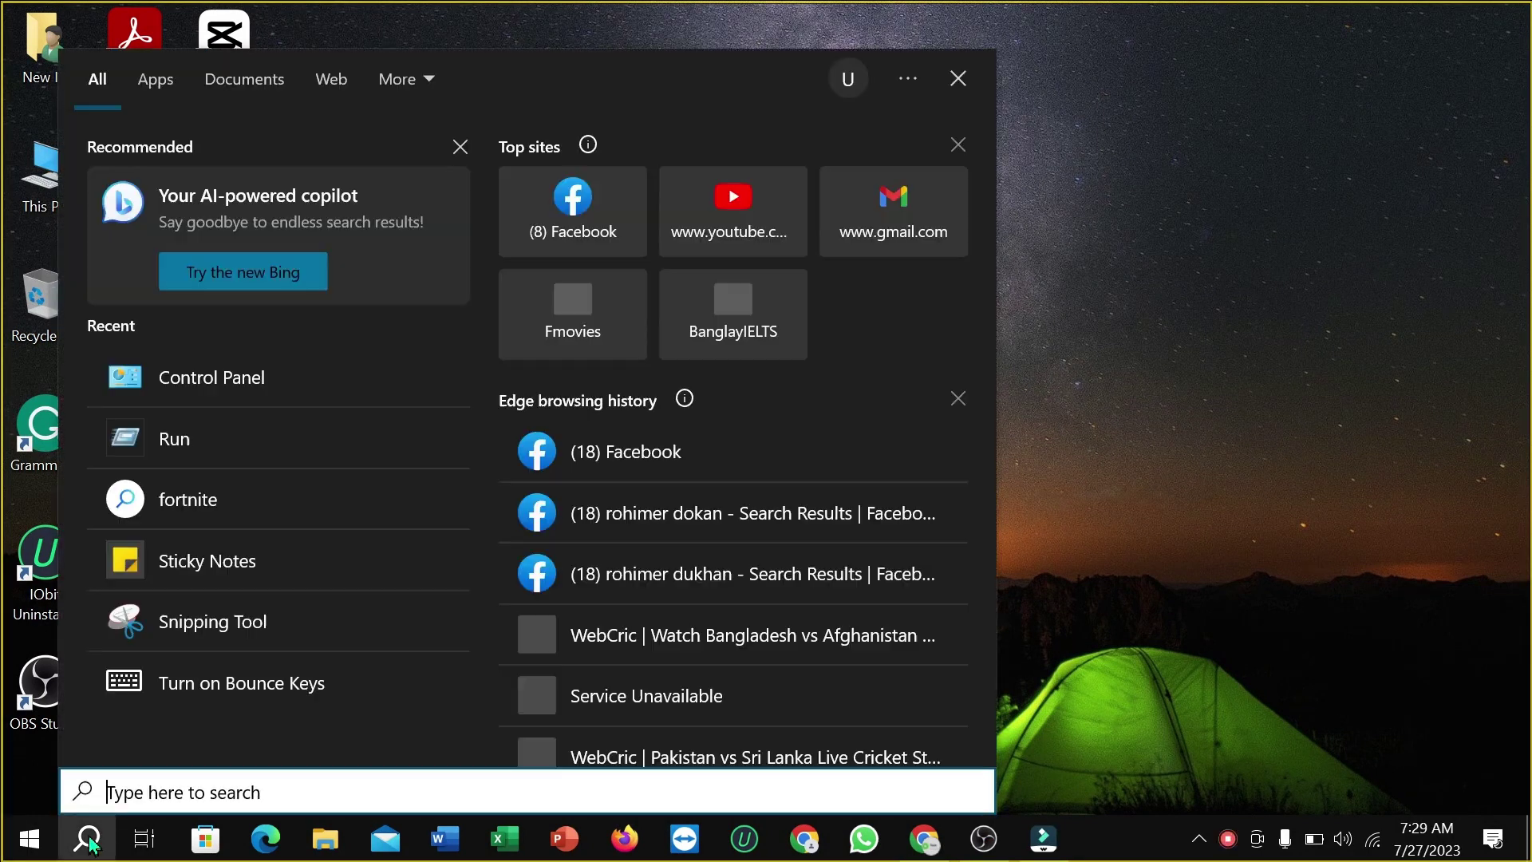
pyautogui.click(236, 372)
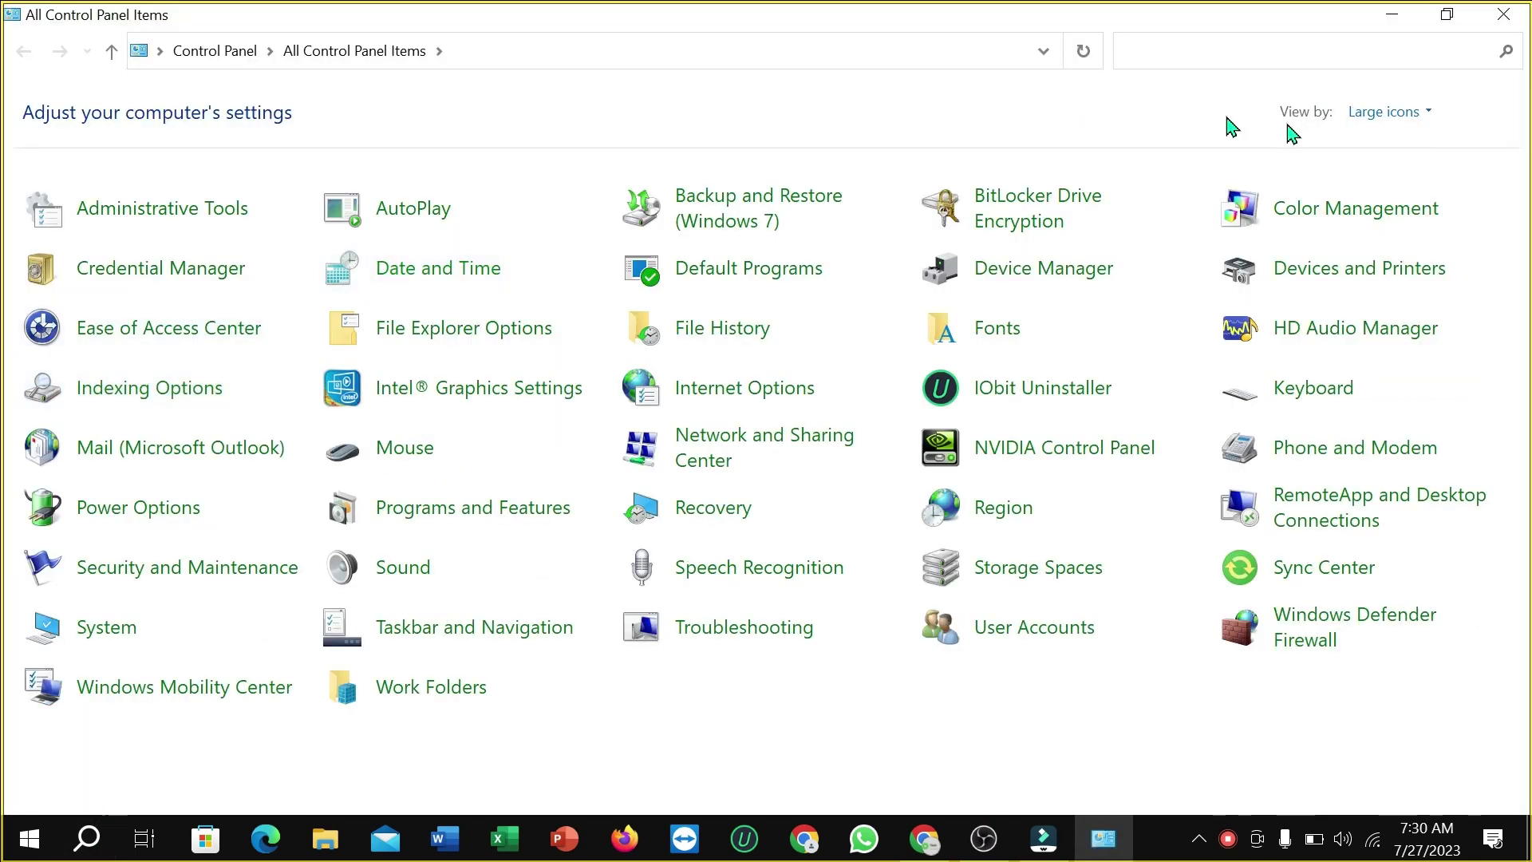
# Search Control Panel for 'v' and scroll down to Network and Sharing Center
pyautogui.click(1504, 56)
pyautogui.write('v')
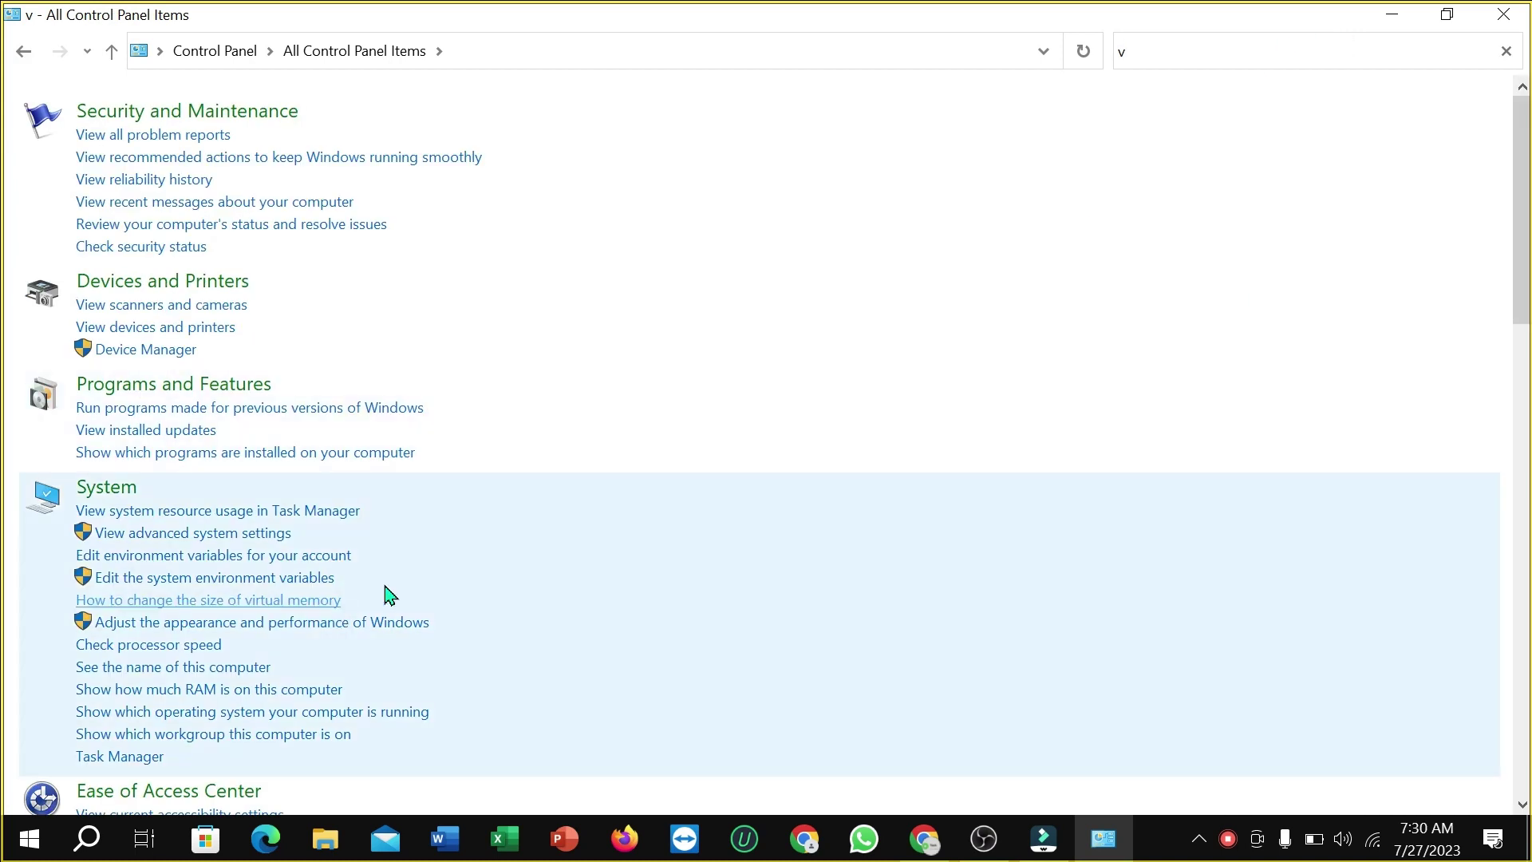
pyautogui.scroll(-4, 508, 517)
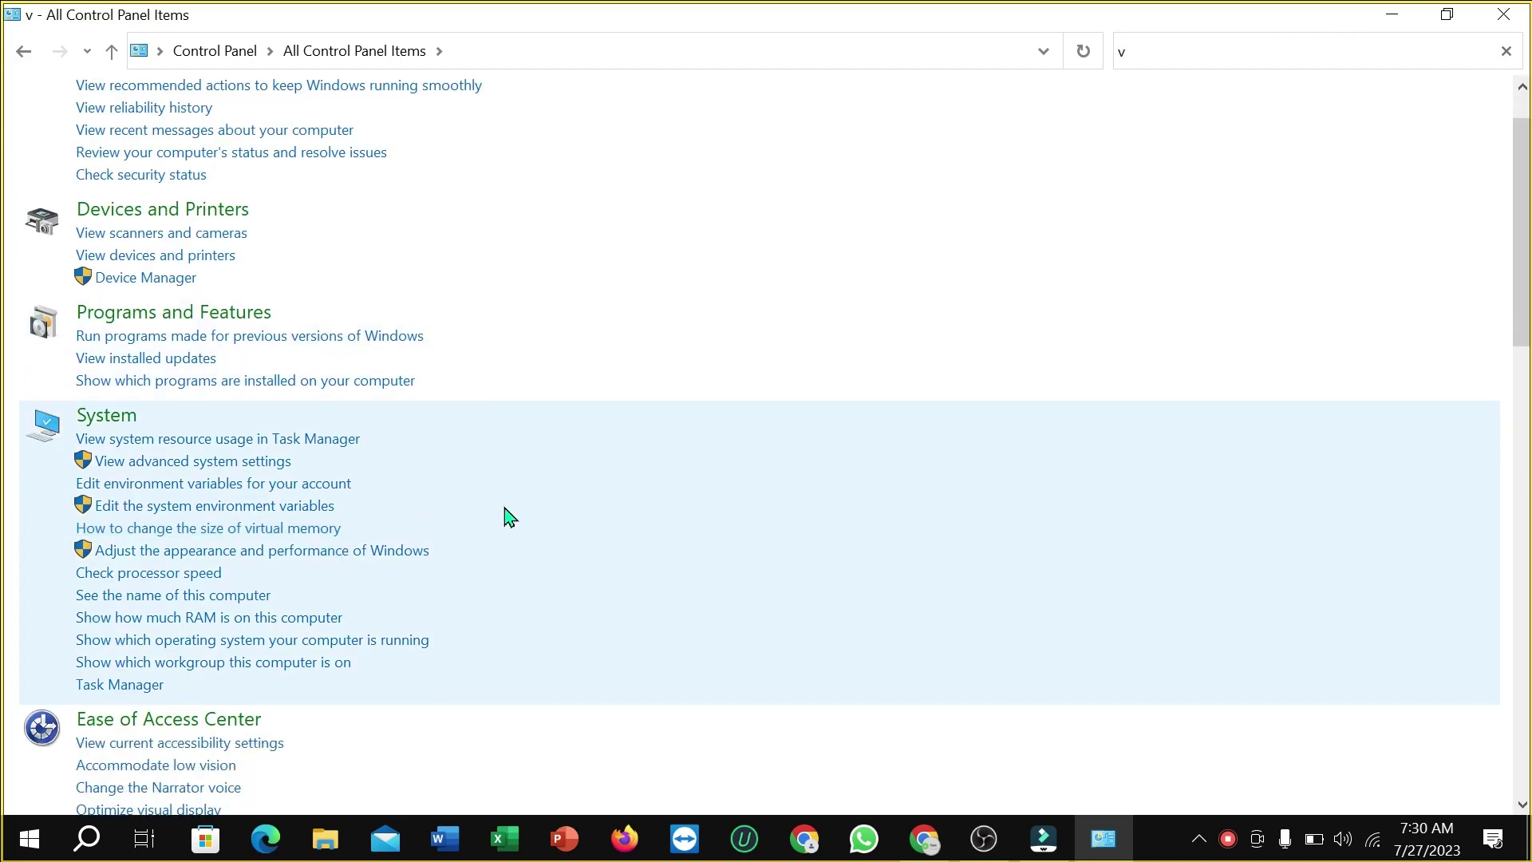
pyautogui.scroll(-3, 508, 517)
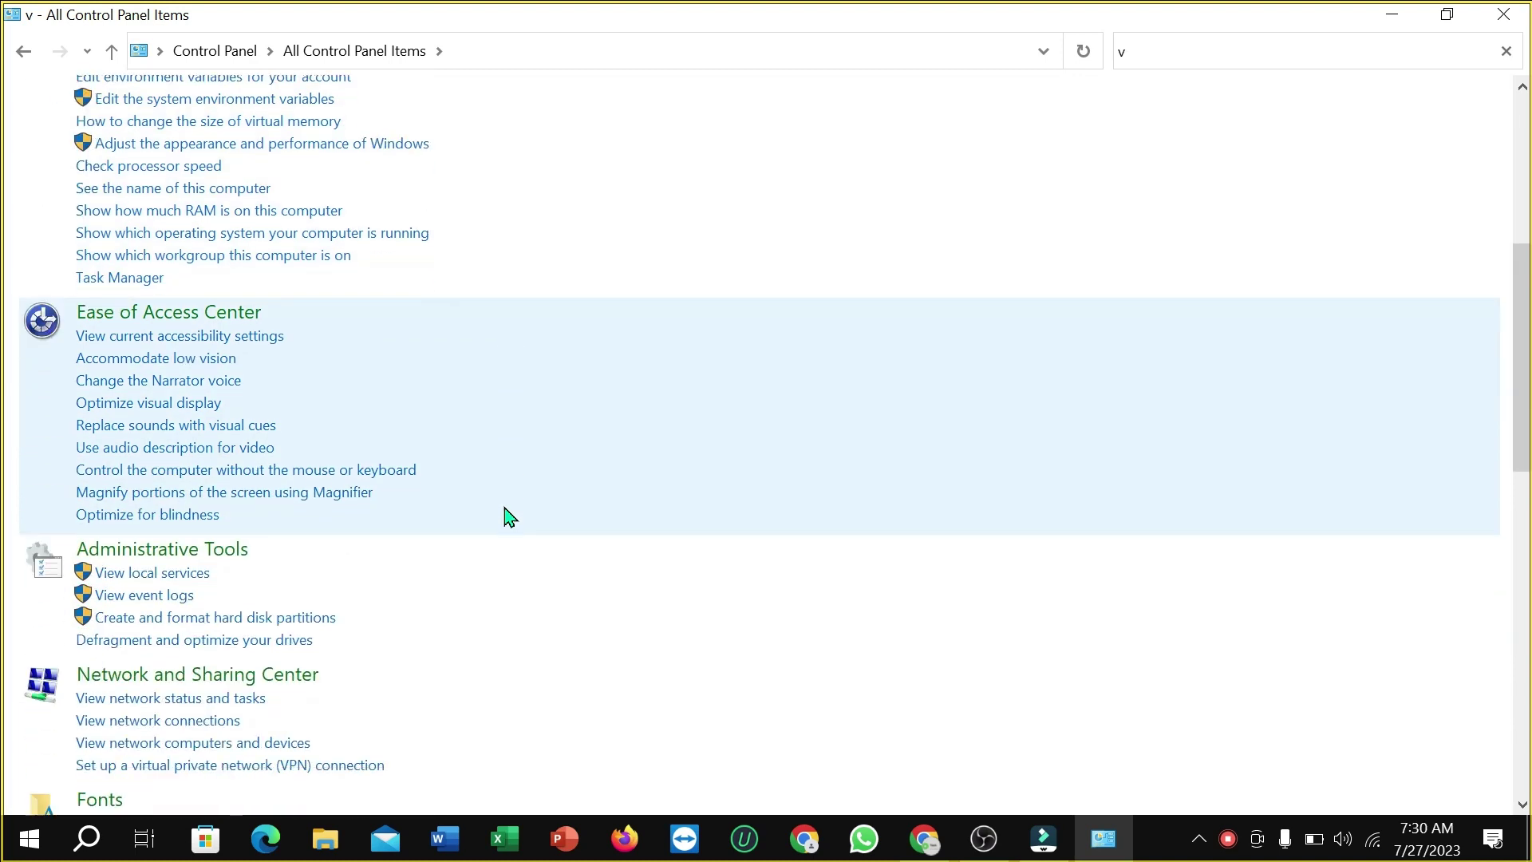
pyautogui.scroll(-1, 499, 523)
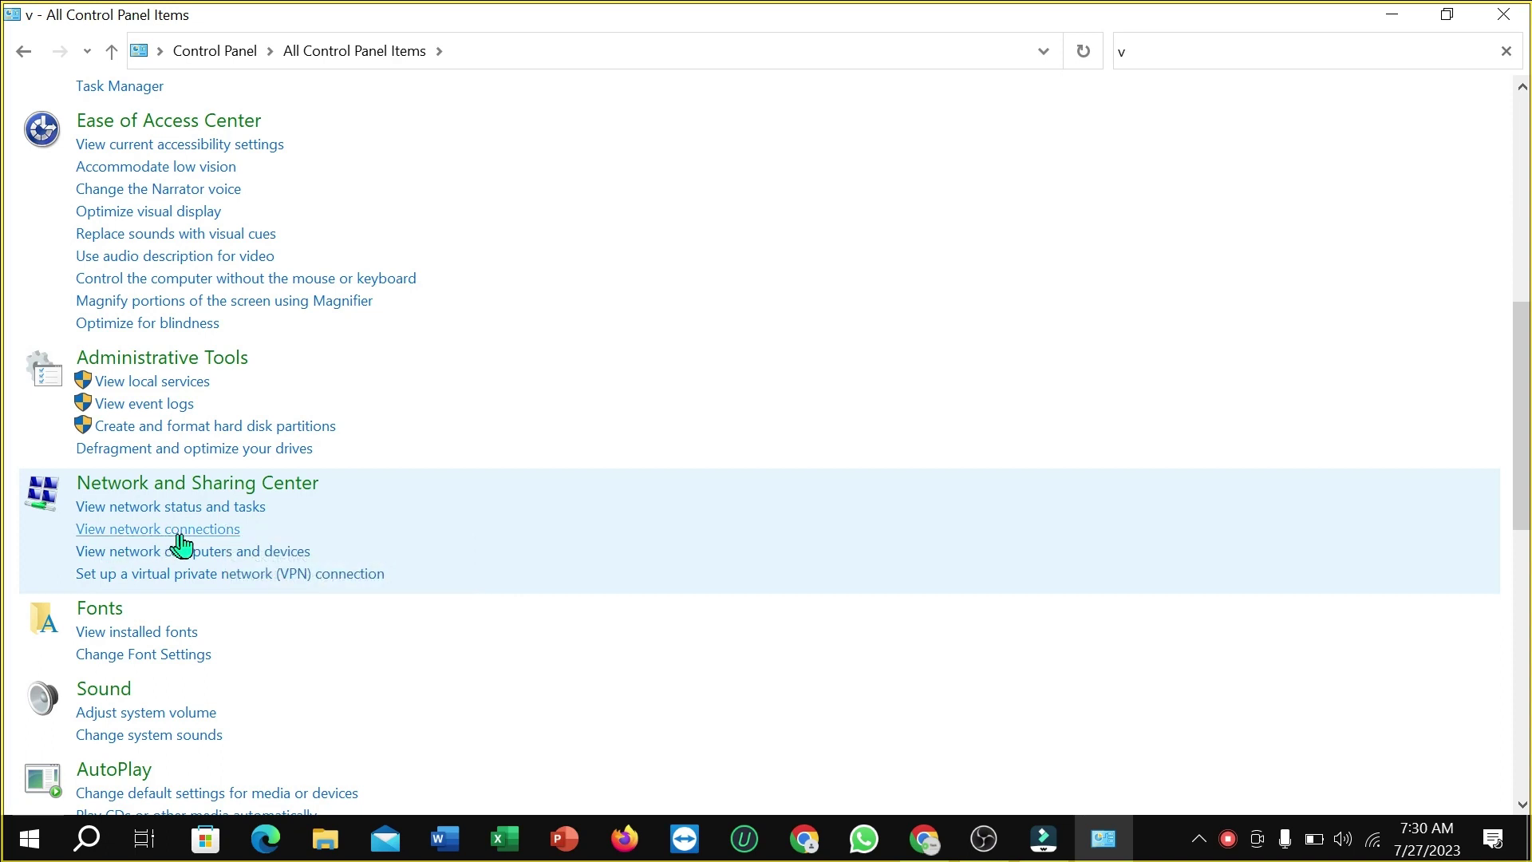
# Open the Wi-Fi connection's Properties and its Internet Protocol Version 4 (TCP/IPv4) settings
pyautogui.click(203, 531)
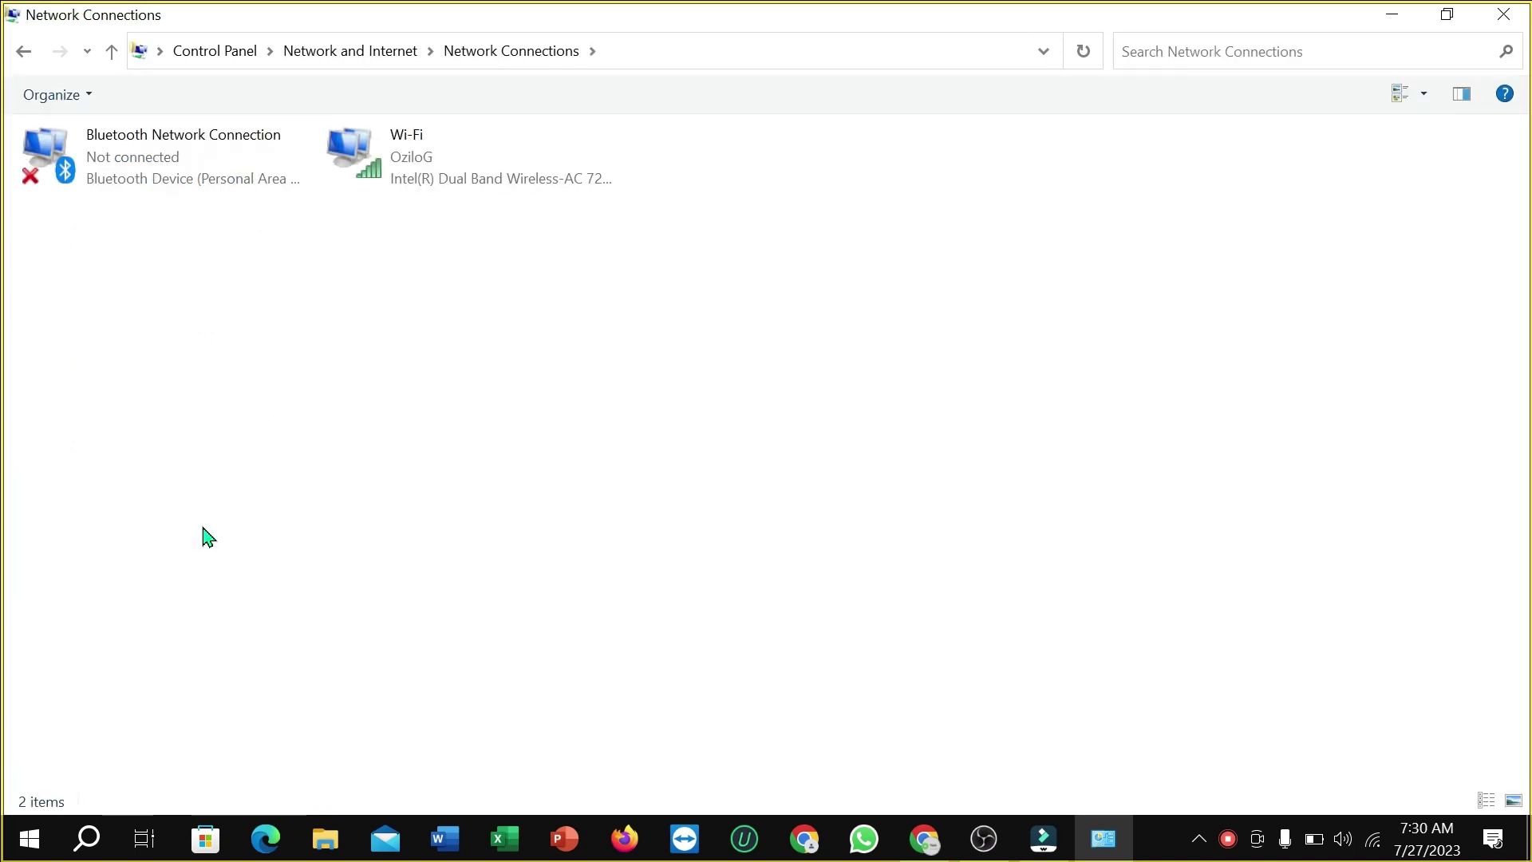
pyautogui.click(445, 146)
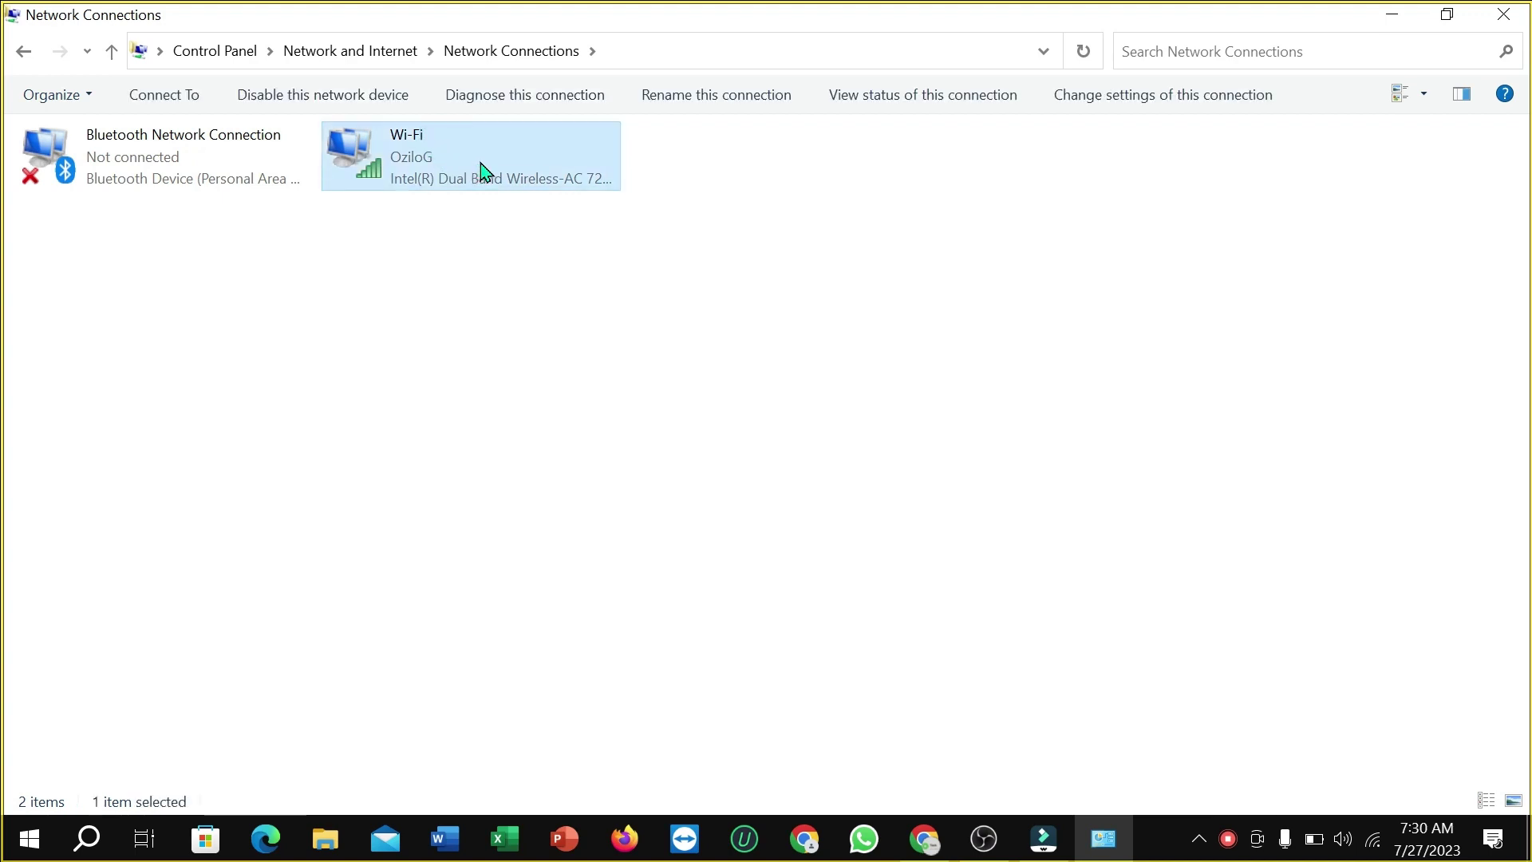
pyautogui.rightClick(482, 170)
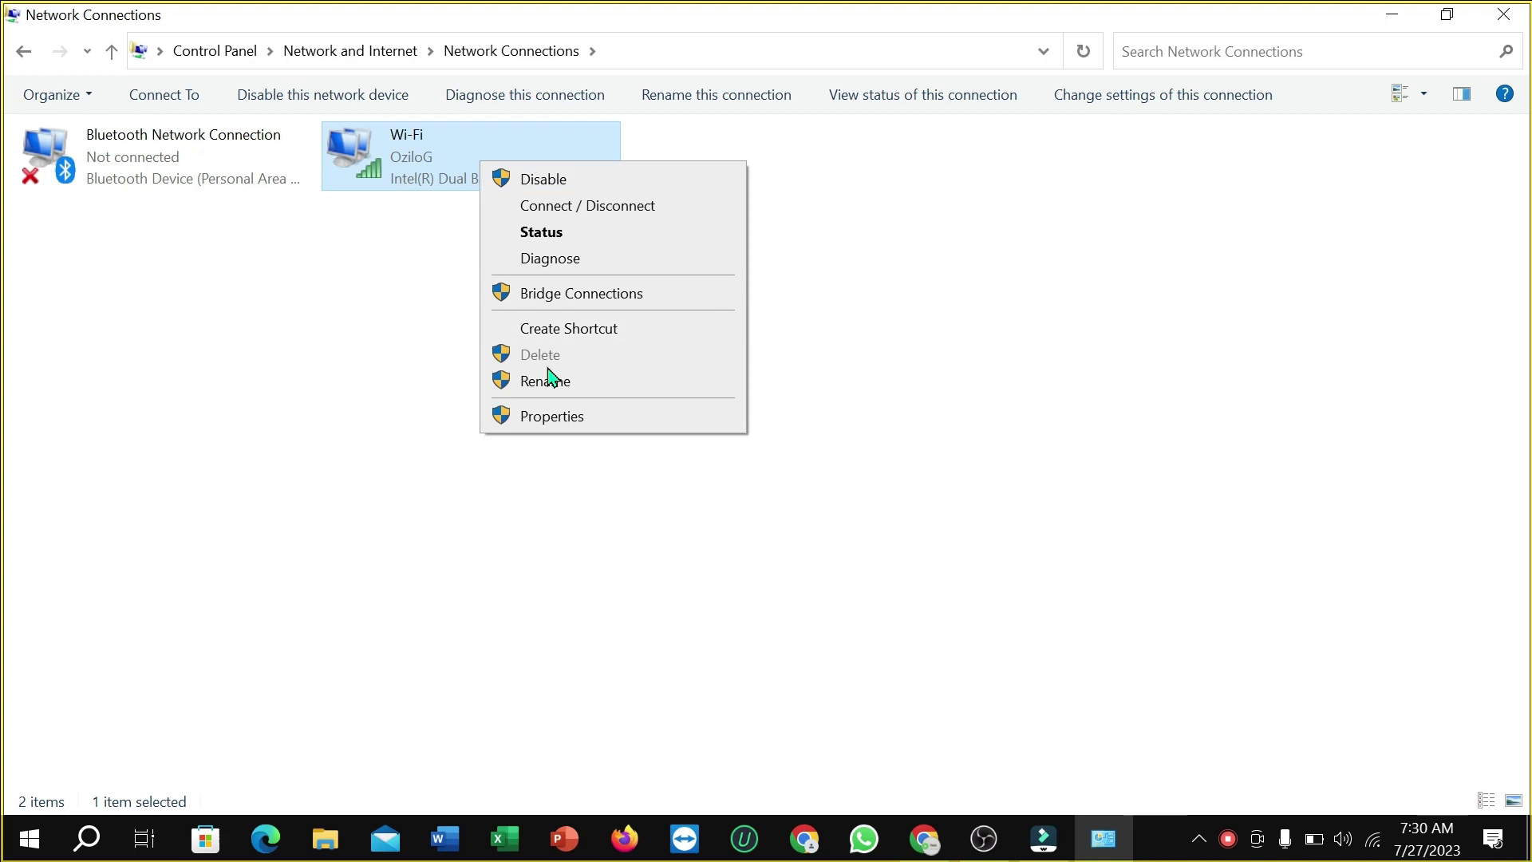
pyautogui.click(573, 418)
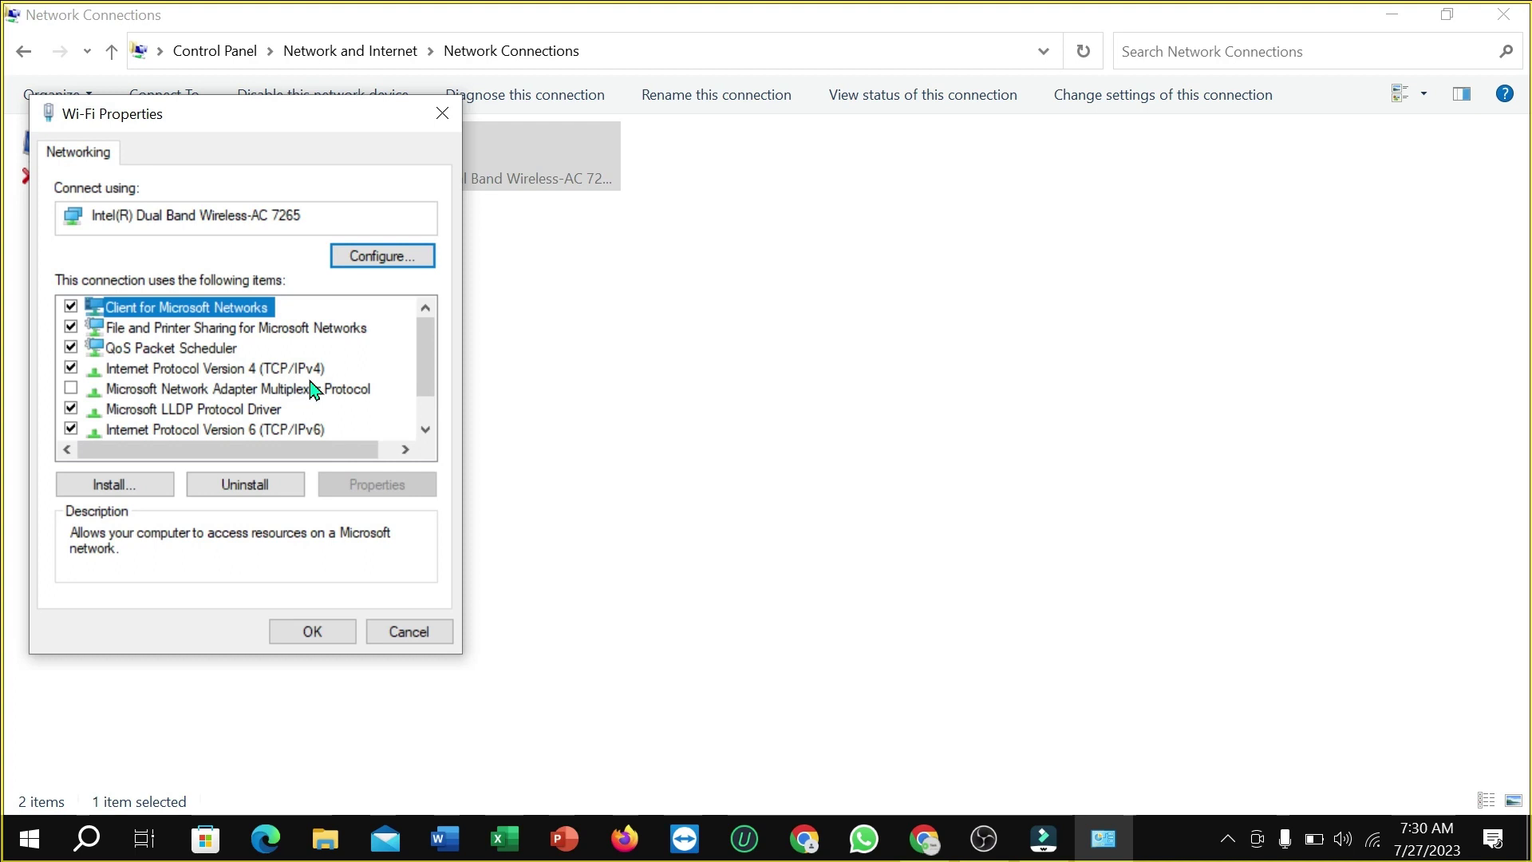
pyautogui.click(228, 370)
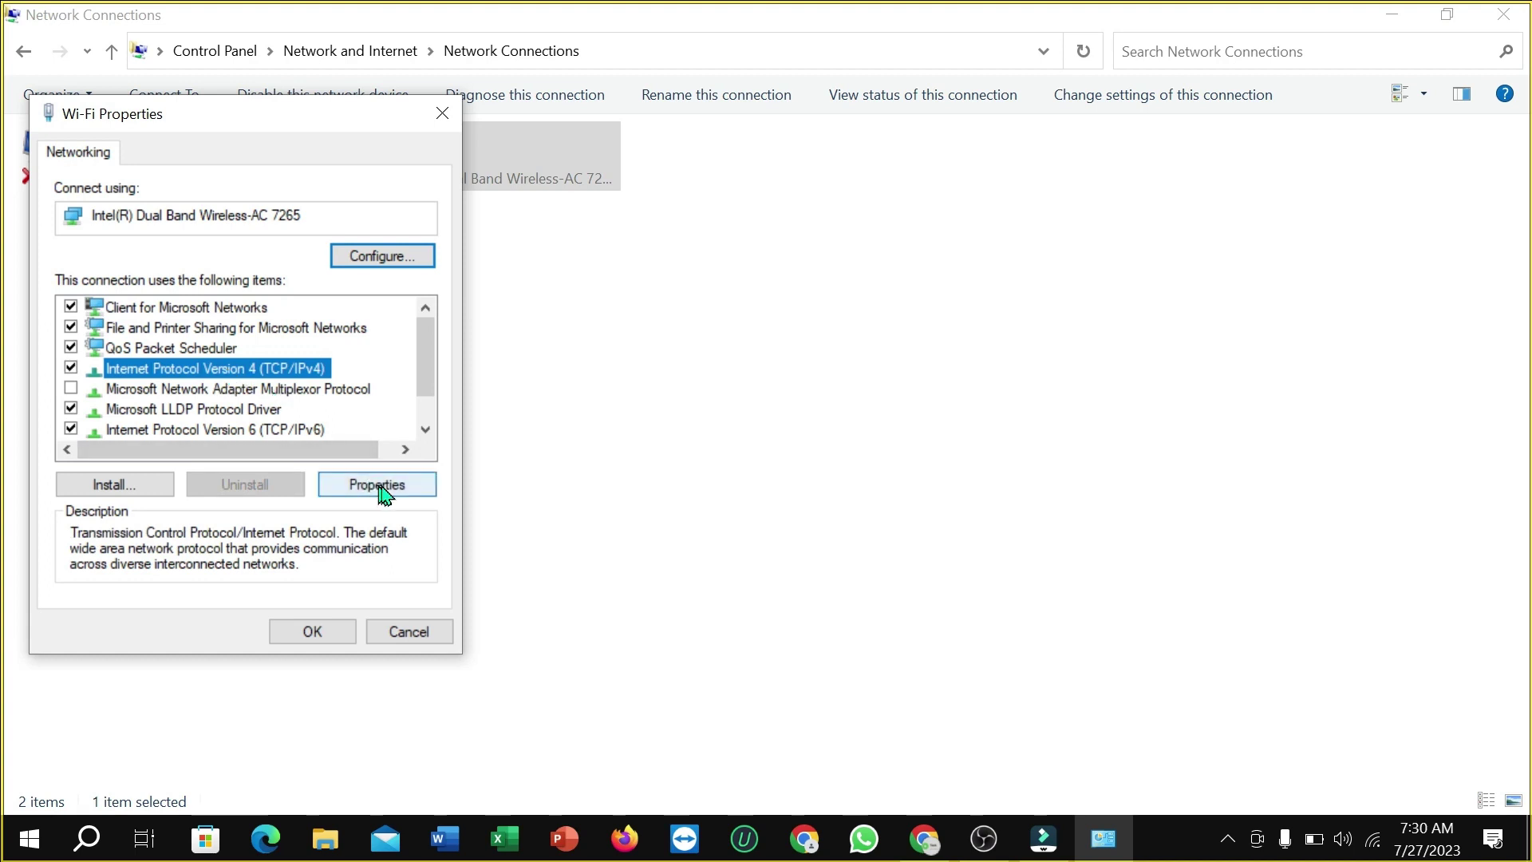
pyautogui.click(376, 485)
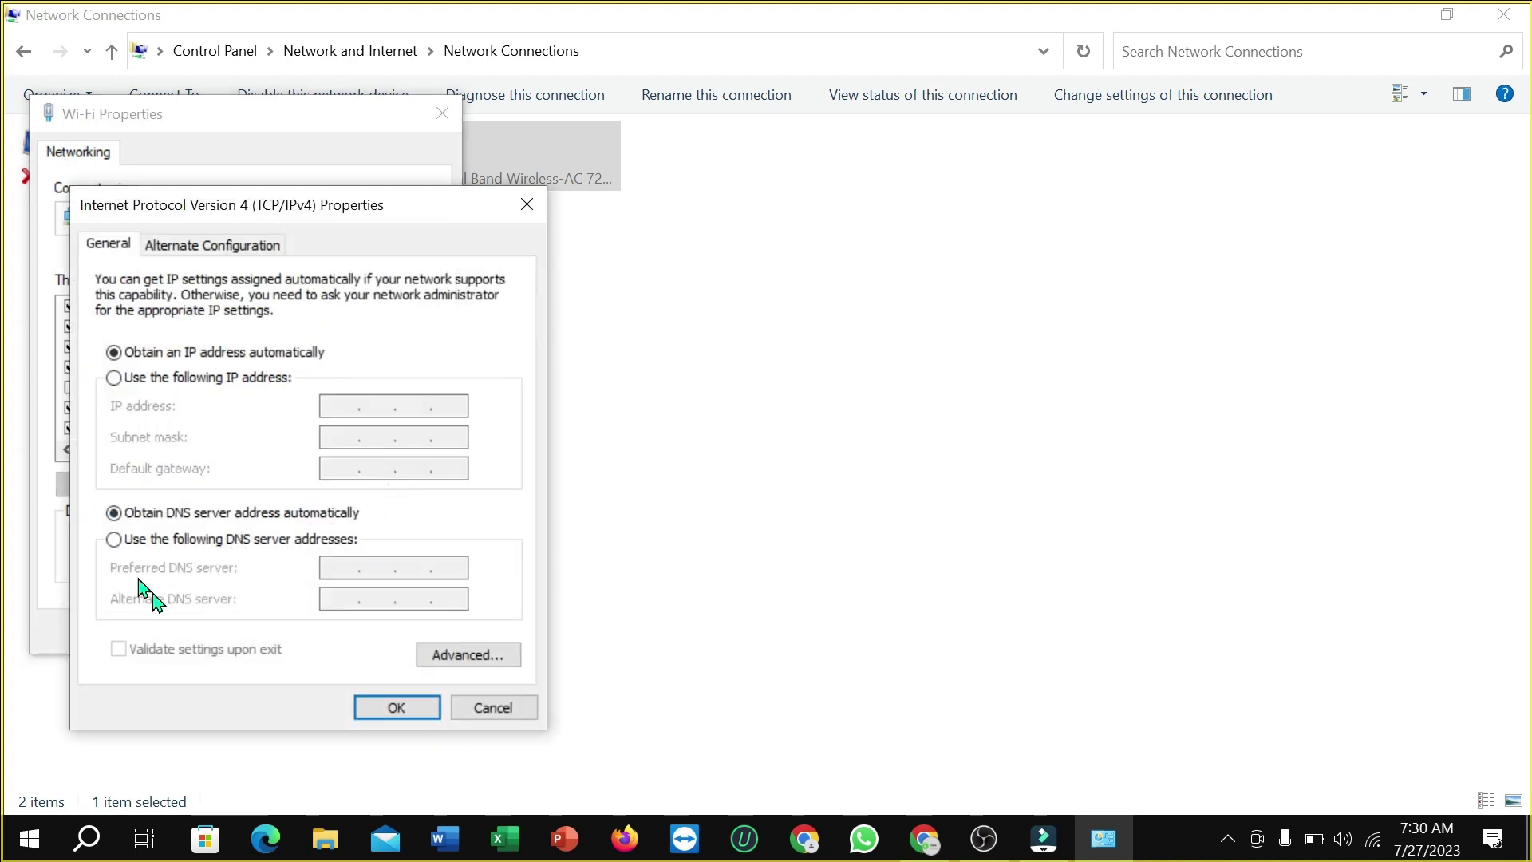
# Use manual DNS servers 8.8.8.8 preferred and 8.8.4.4 alternate, and confirm with OK
pyautogui.click(115, 540)
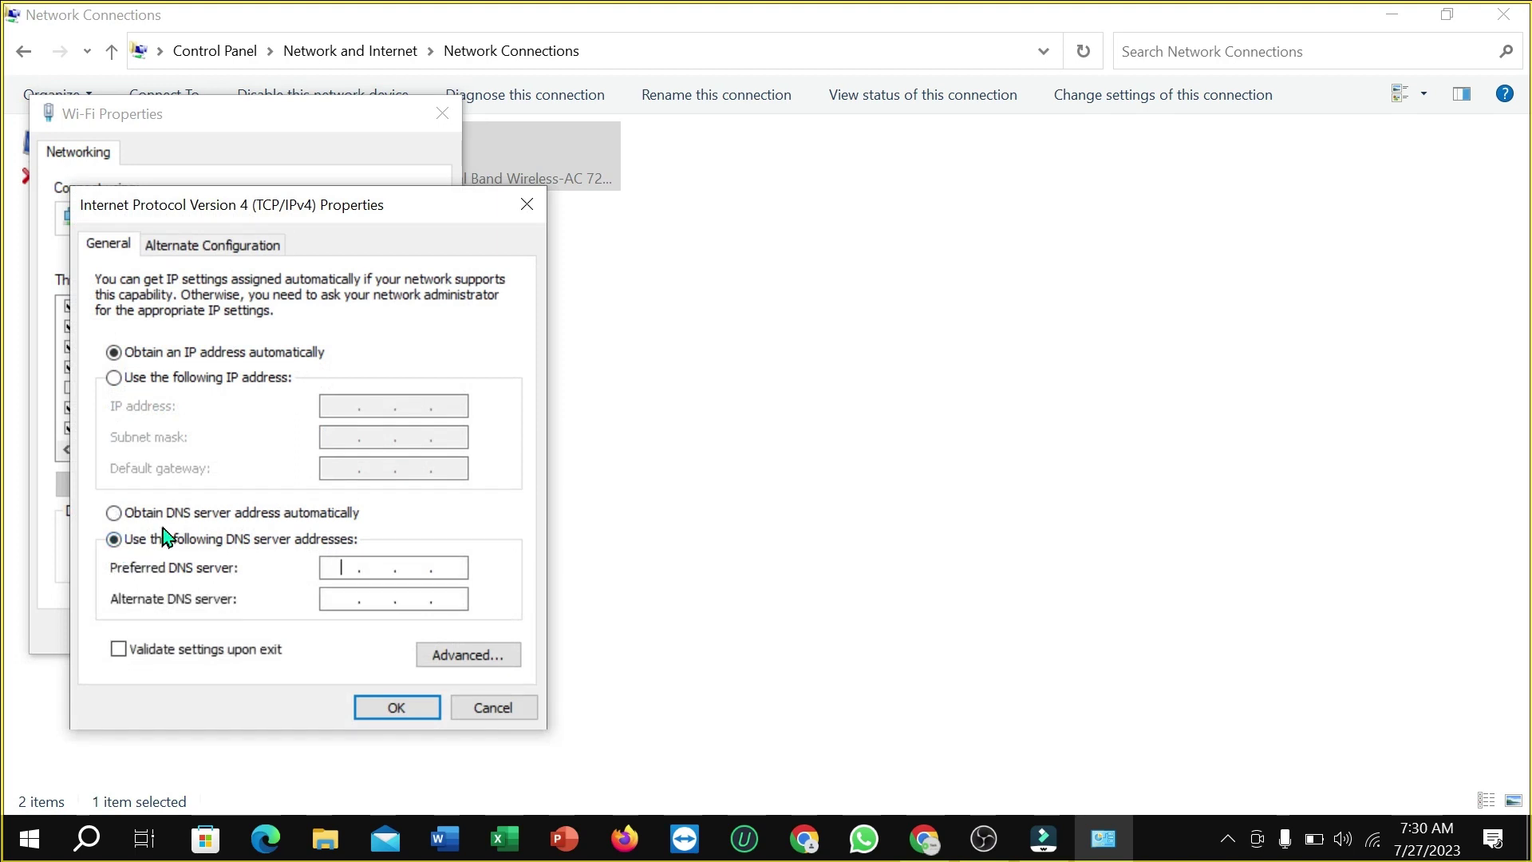
pyautogui.write('88.8.8.8')
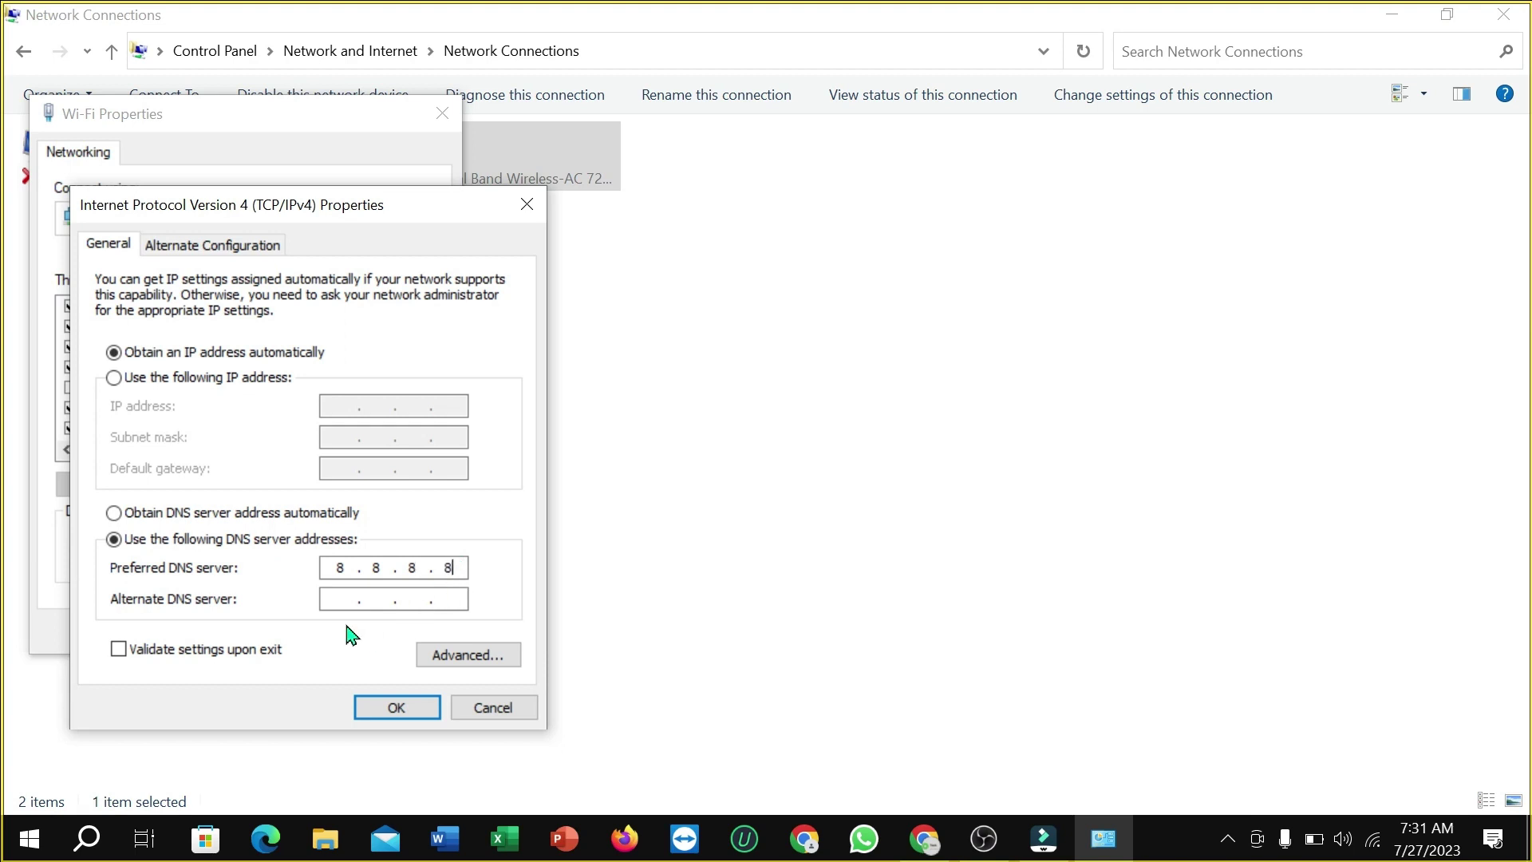
pyautogui.click(343, 600)
pyautogui.write('8.8.4.4')
pyautogui.click(396, 708)
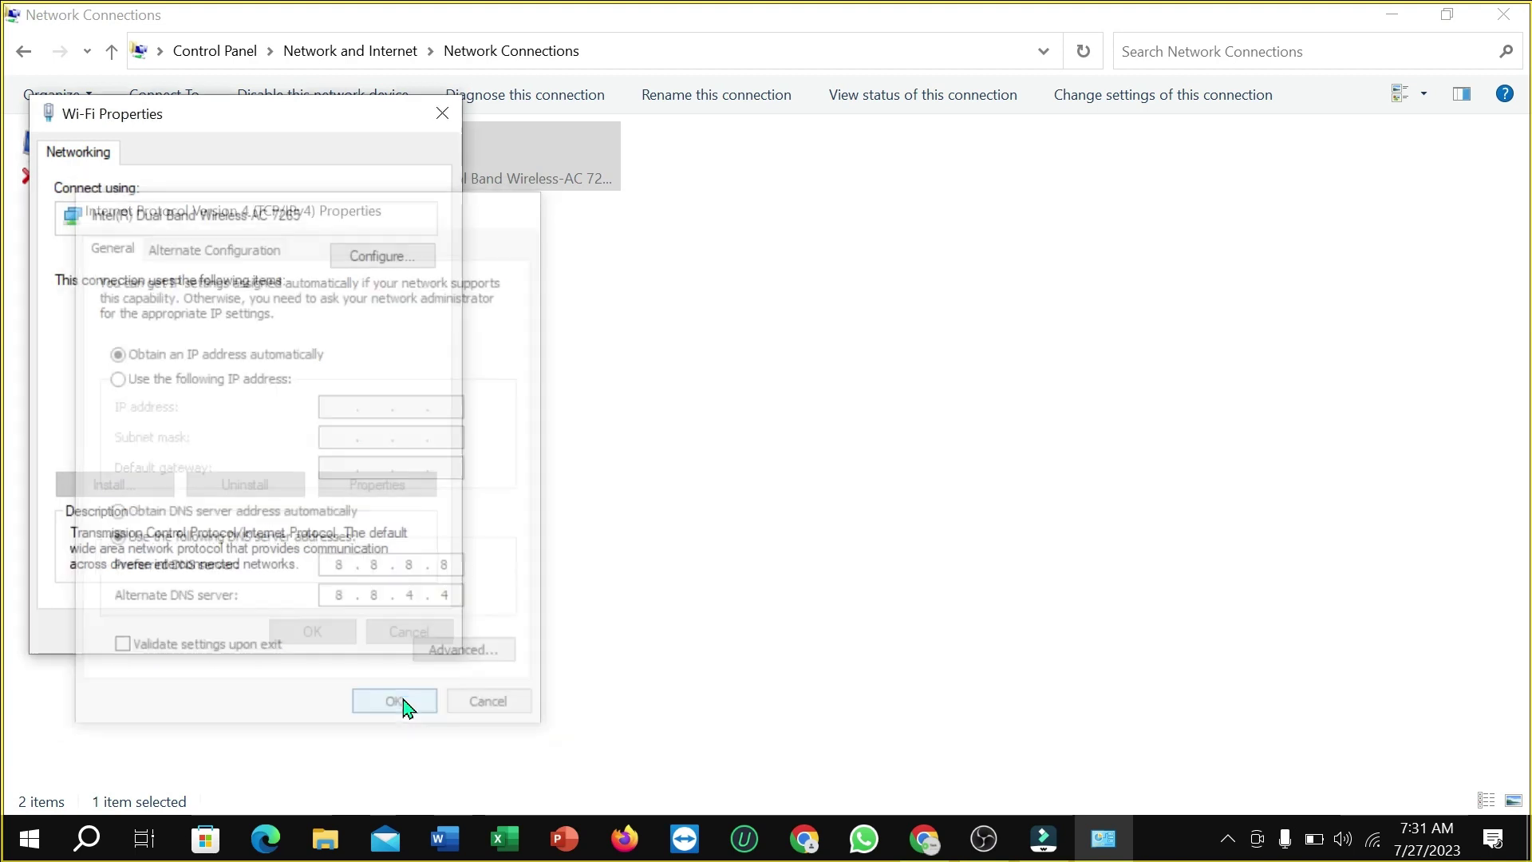